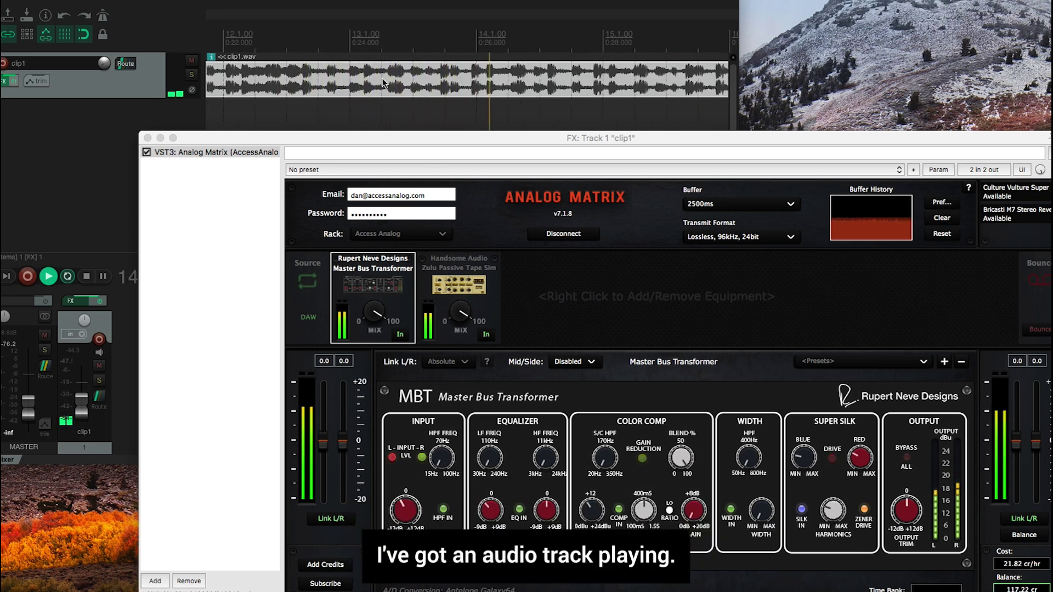
- Switch between the Zulu Passive Tape Sim and Master Bus Transformer controls in Analog Matrix
{"action": "left_click", "coordinate": [372, 274]}
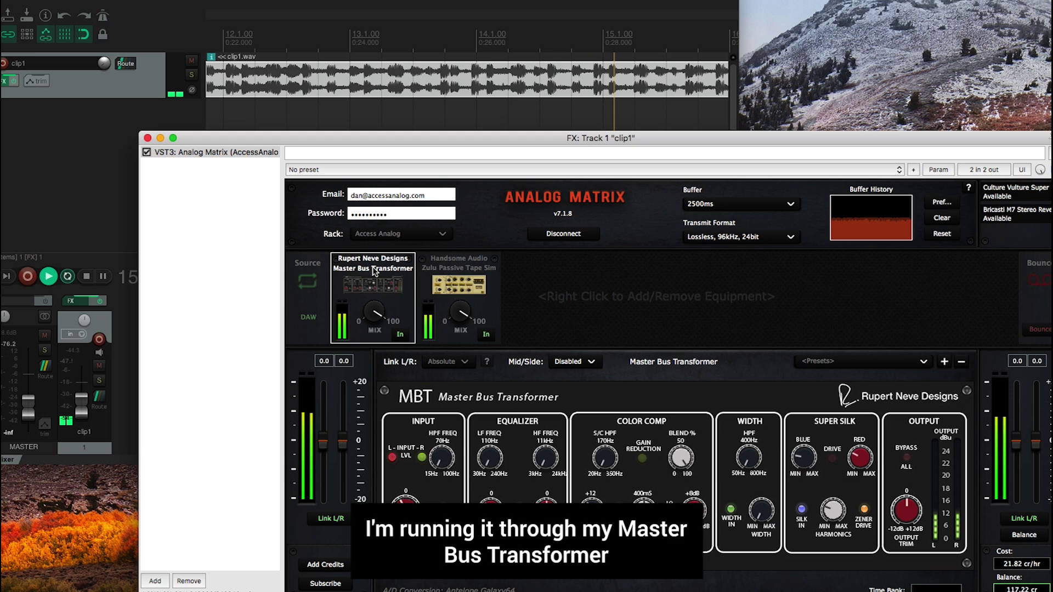
{"action": "left_click", "coordinate": [481, 267]}
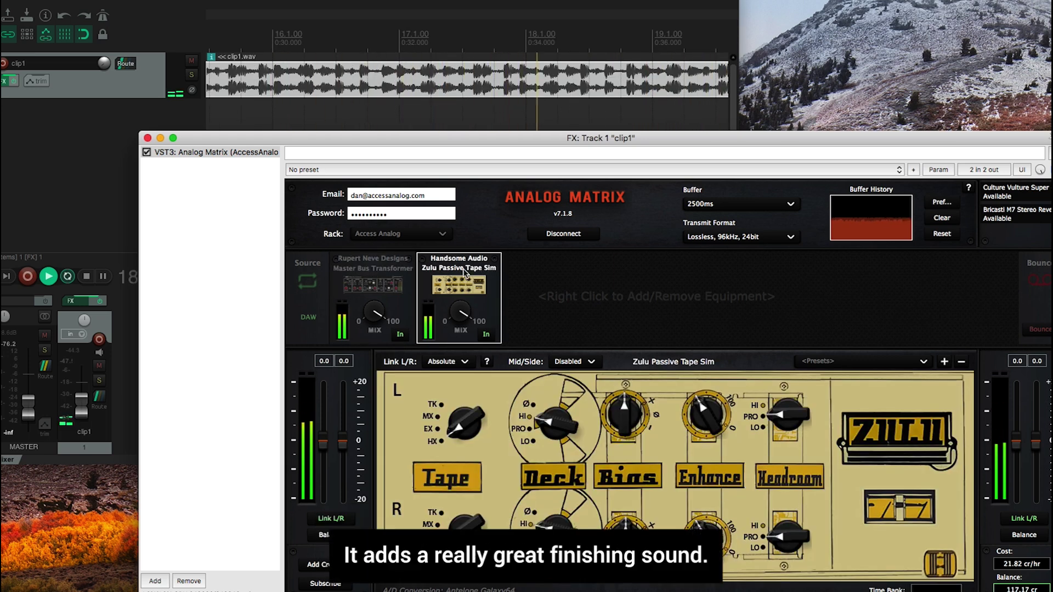
{"action": "left_click", "coordinate": [347, 266]}
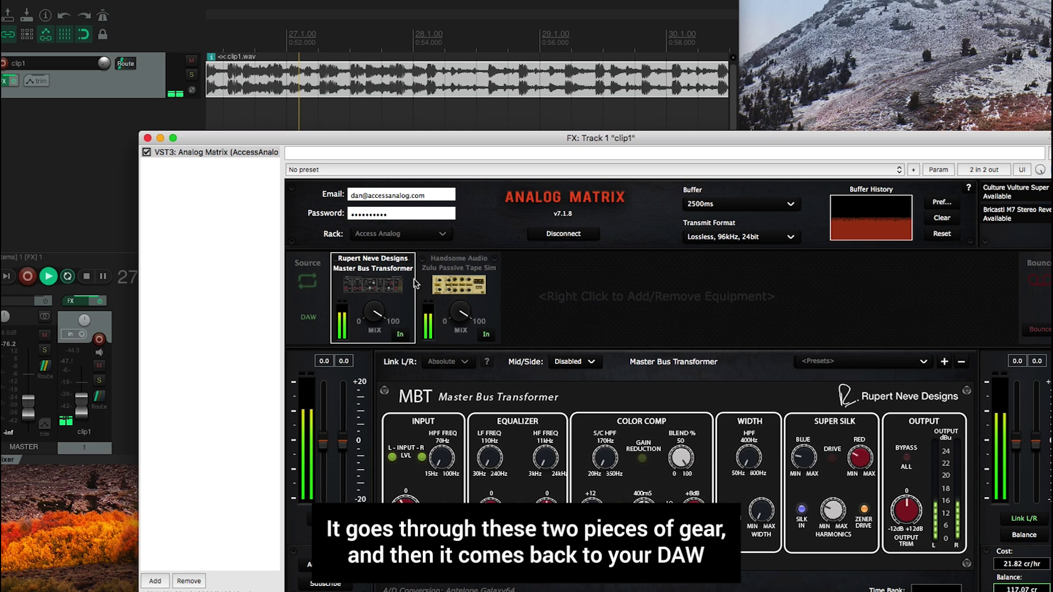
{"action": "left_click", "coordinate": [469, 261]}
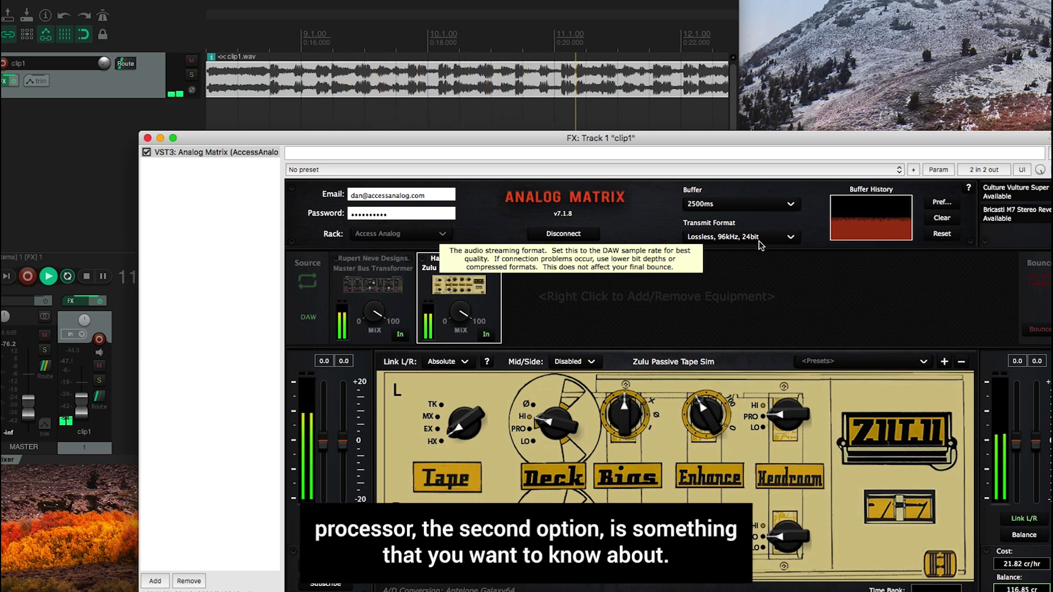
- Glance at the source panel, end on the Zulu Passive Tape Sim controls, and stop playback
{"action": "left_click", "coordinate": [393, 268]}
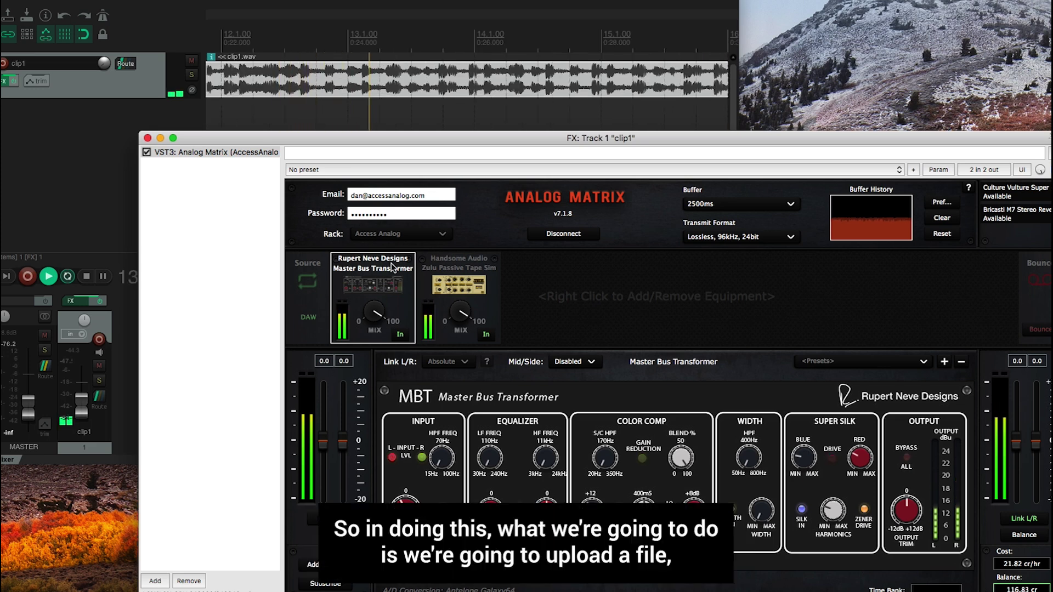
{"action": "left_click", "coordinate": [307, 277]}
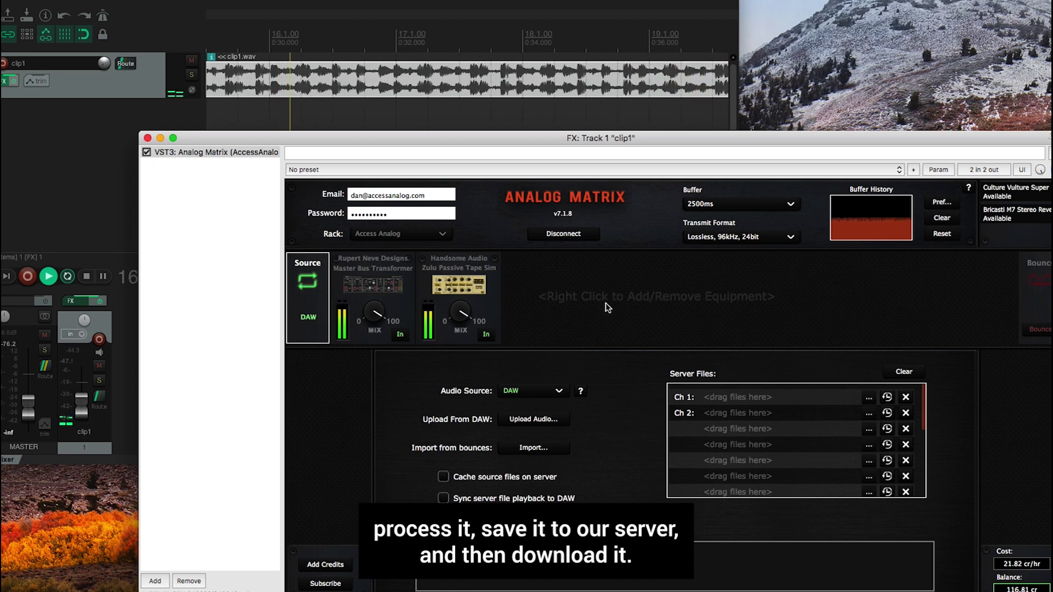
{"action": "left_click", "coordinate": [384, 268]}
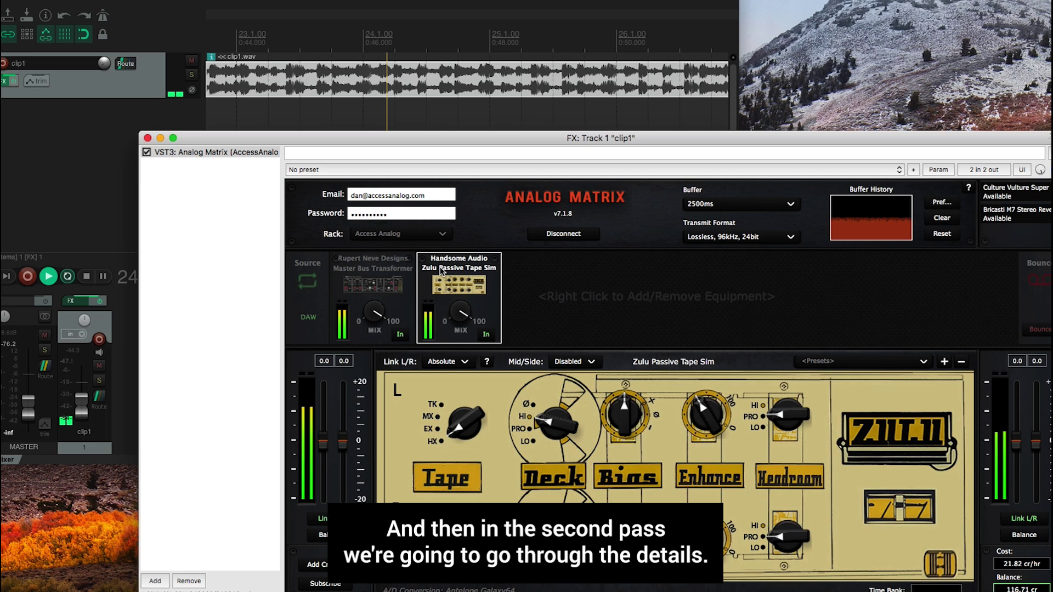
{"action": "left_click", "coordinate": [440, 267]}
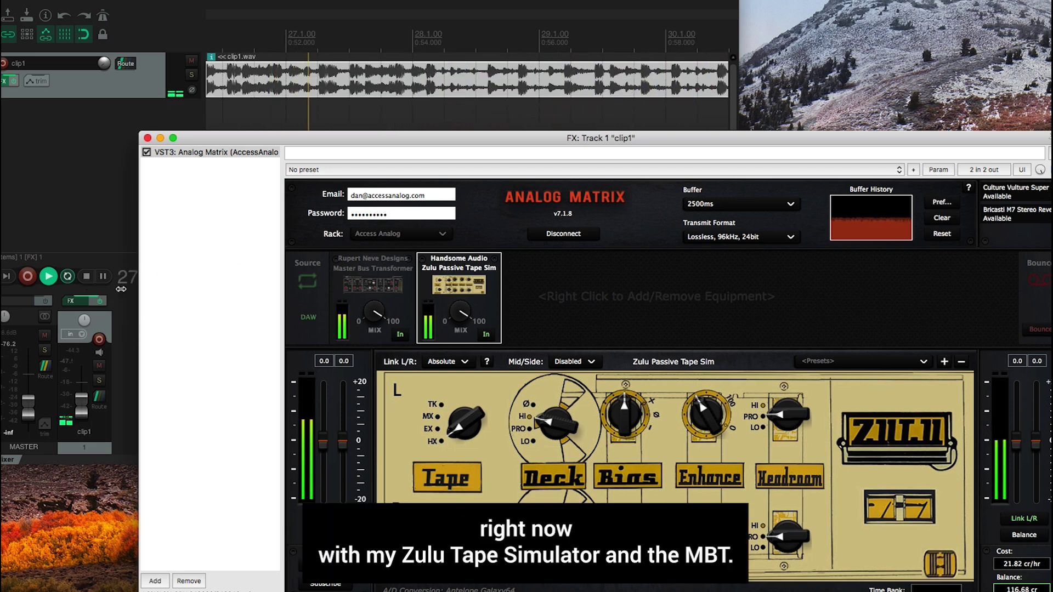
{"action": "left_click", "coordinate": [88, 277]}
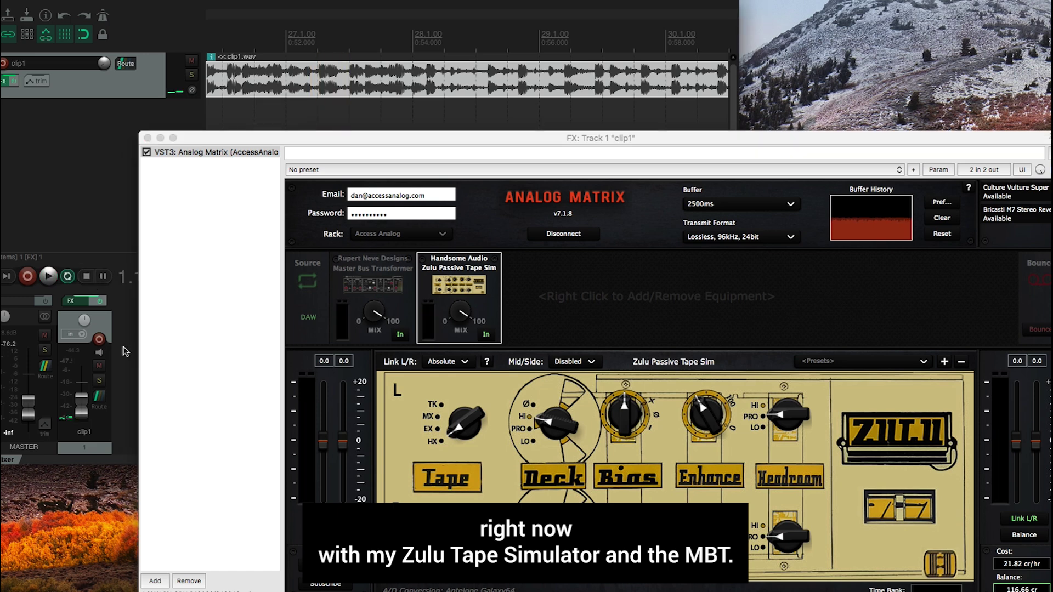
- Drag 22_Hammond.wav from the stems folder into server-file channels 1 and 2, then minimize Finder
{"action": "left_click", "coordinate": [315, 276]}
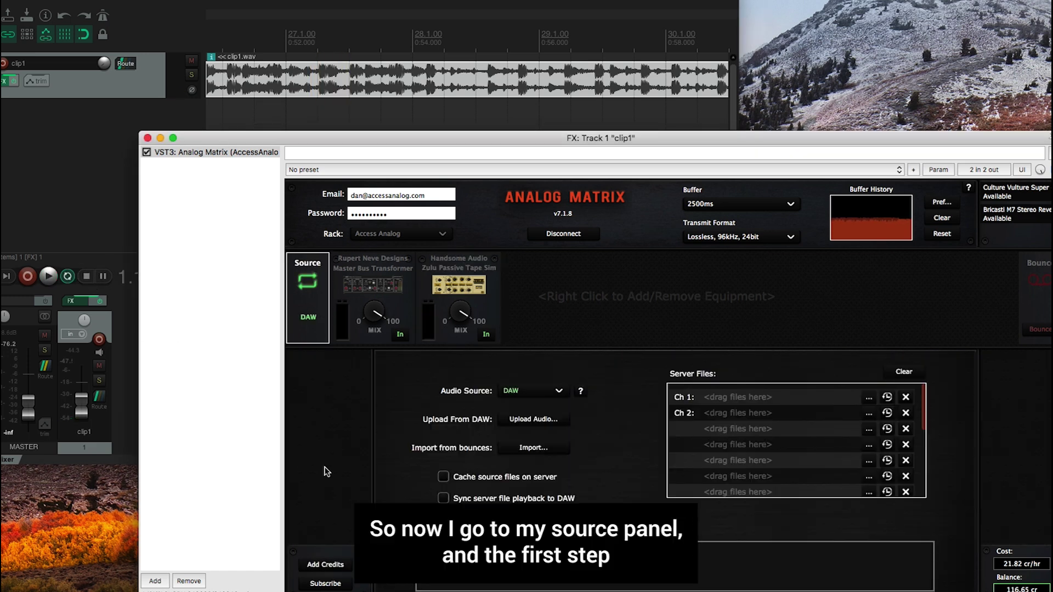
{"action": "key", "text": "super+Tab"}
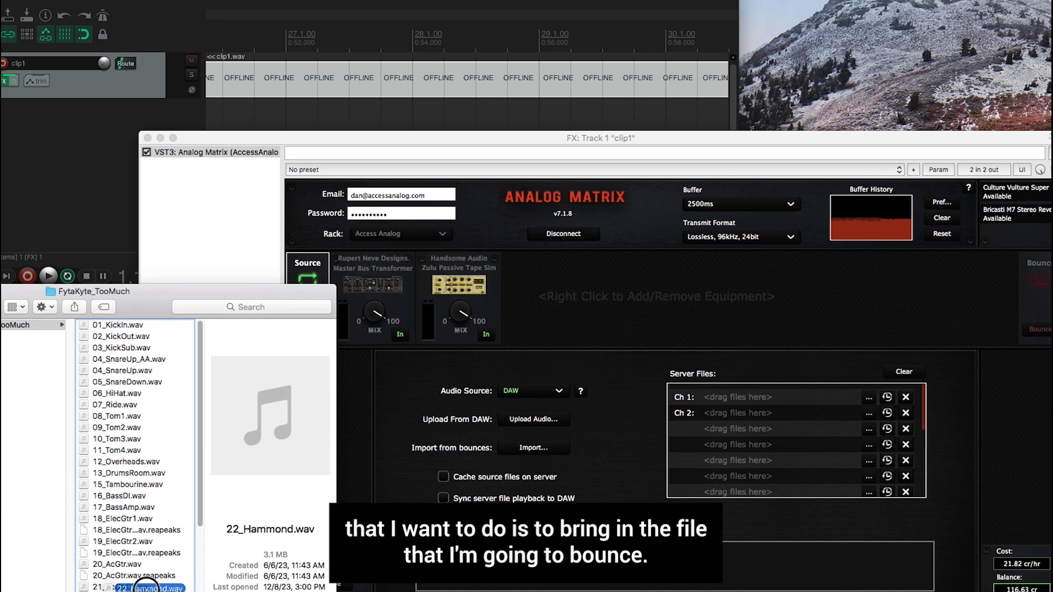
{"action": "left_click_drag", "start_coordinate": [109, 569], "coordinate": [754, 403]}
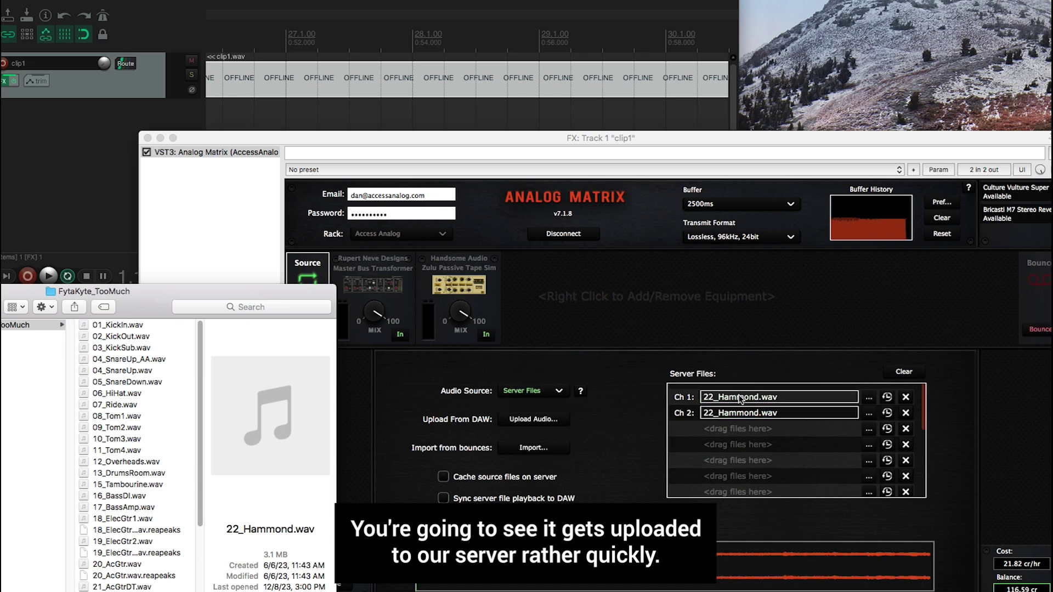
{"action": "left_click_drag", "start_coordinate": [197, 297], "coordinate": [460, 284]}
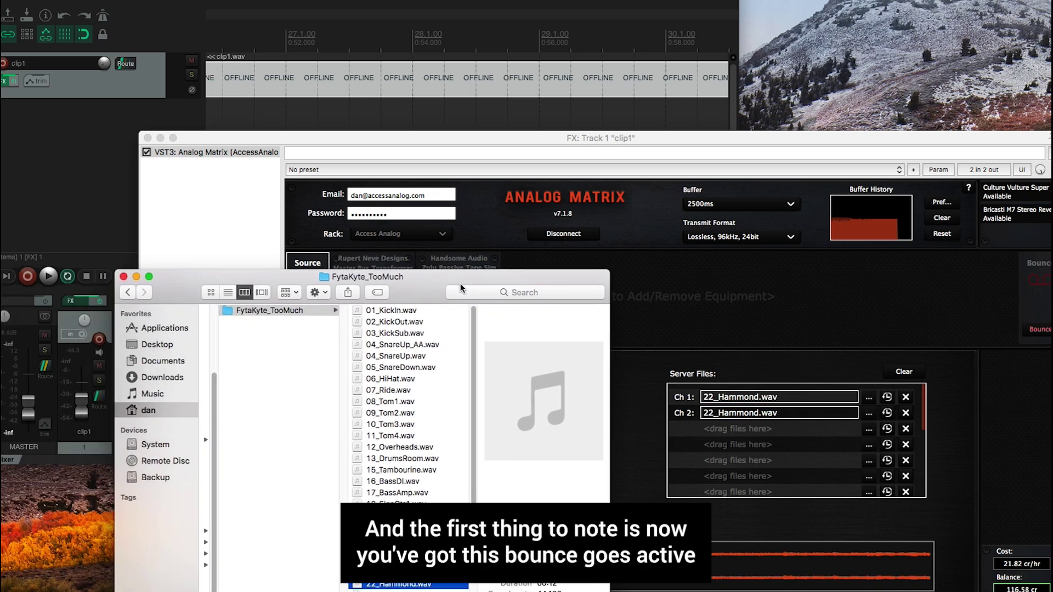
{"action": "left_click", "coordinate": [136, 278]}
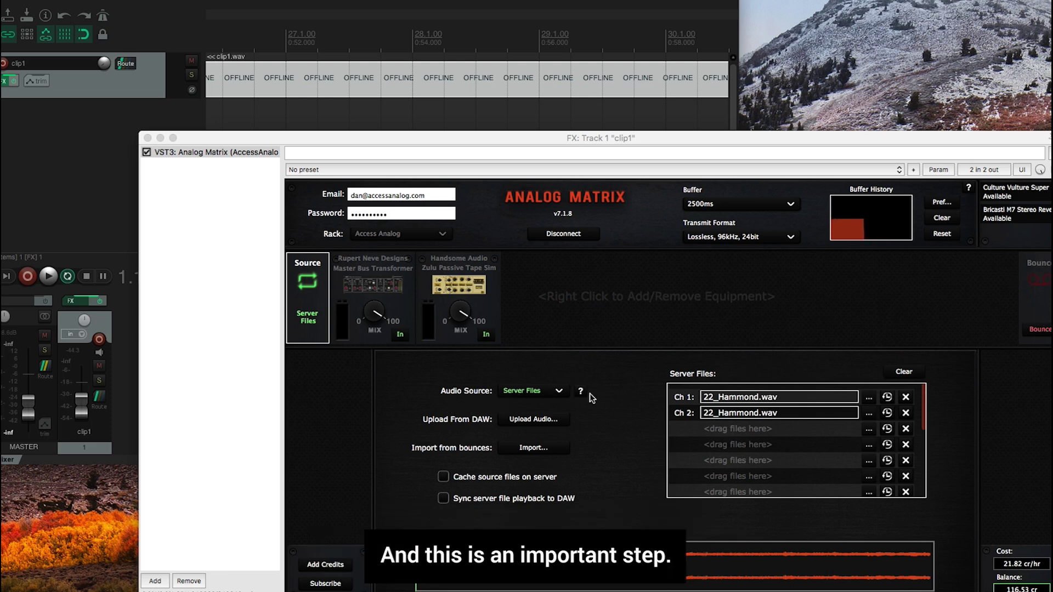
{"action": "left_click", "coordinate": [559, 397]}
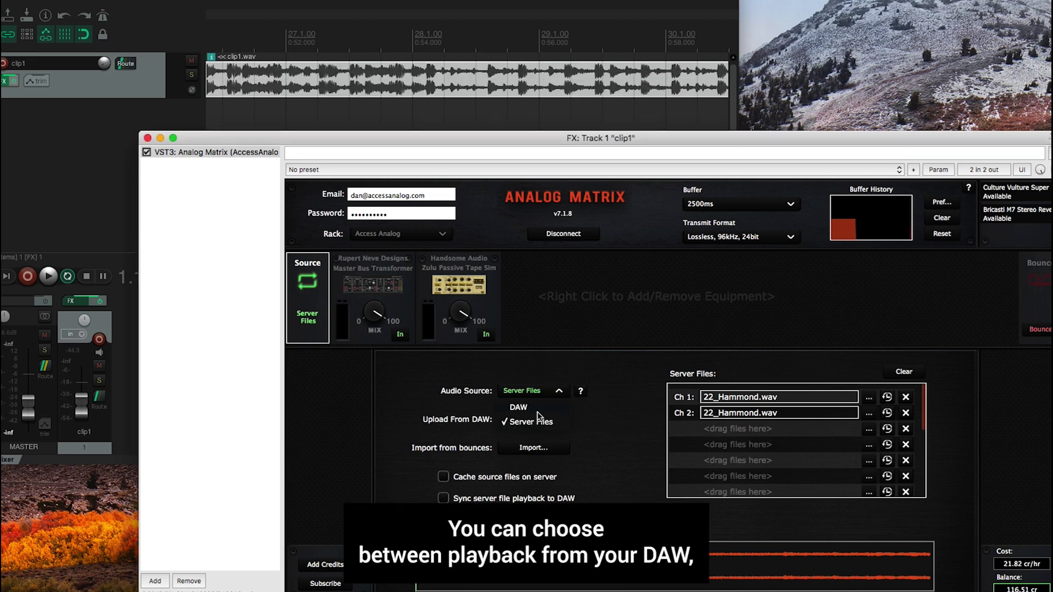
{"action": "left_click", "coordinate": [519, 408]}
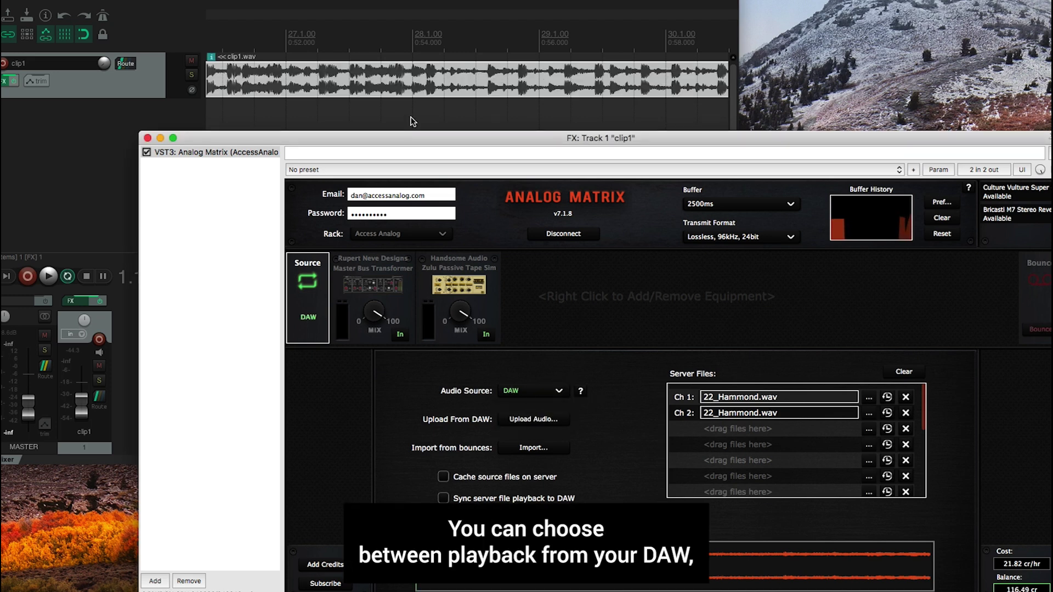
{"action": "left_click", "coordinate": [558, 398]}
{"action": "left_click", "coordinate": [538, 424]}
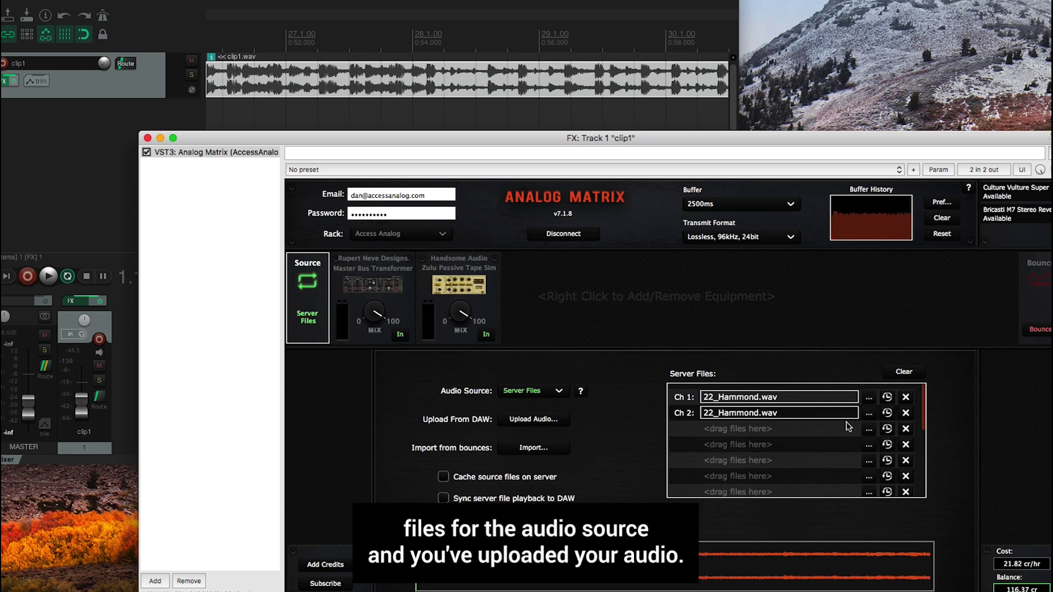
- Show the bounce settings at 44100 Hz, 24 Bit, leaving the output format on Stereo
{"action": "left_click", "coordinate": [1038, 283]}
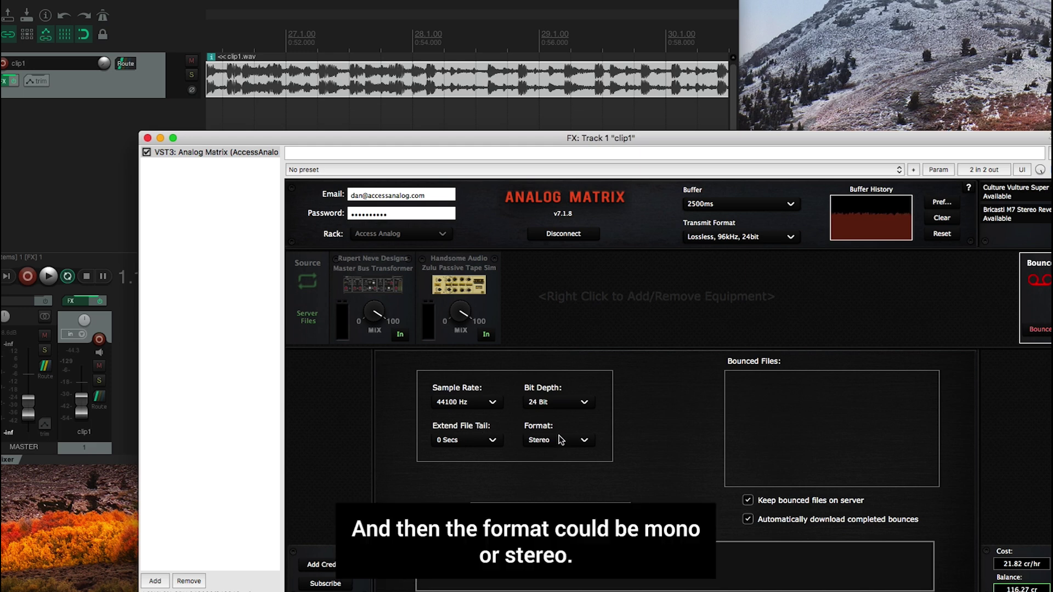
{"action": "left_click", "coordinate": [584, 441]}
{"action": "left_click", "coordinate": [584, 440]}
{"action": "left_click", "coordinate": [305, 271]}
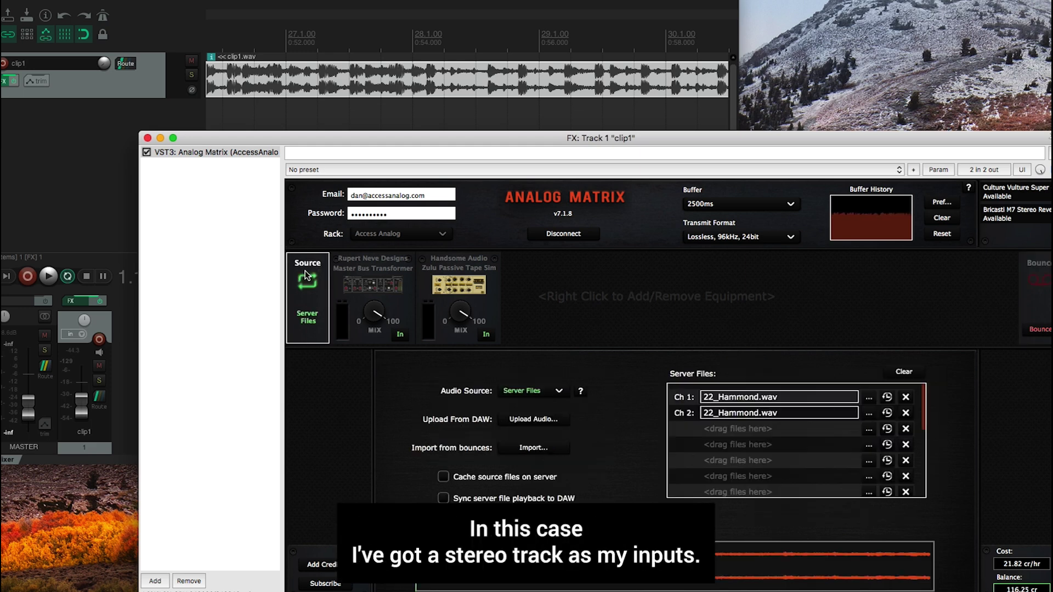
{"action": "left_click", "coordinate": [1045, 280]}
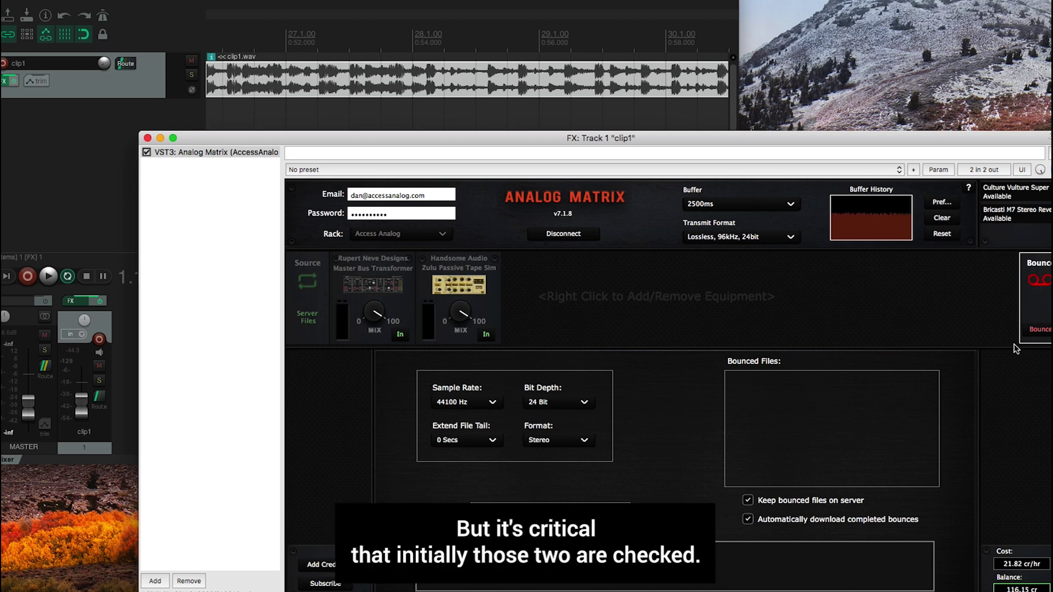
- Bounce 22_Hammond.wav through the gear, checking the source files while it prints to 22_Hammond_B1.wav
{"action": "left_click", "coordinate": [1041, 330]}
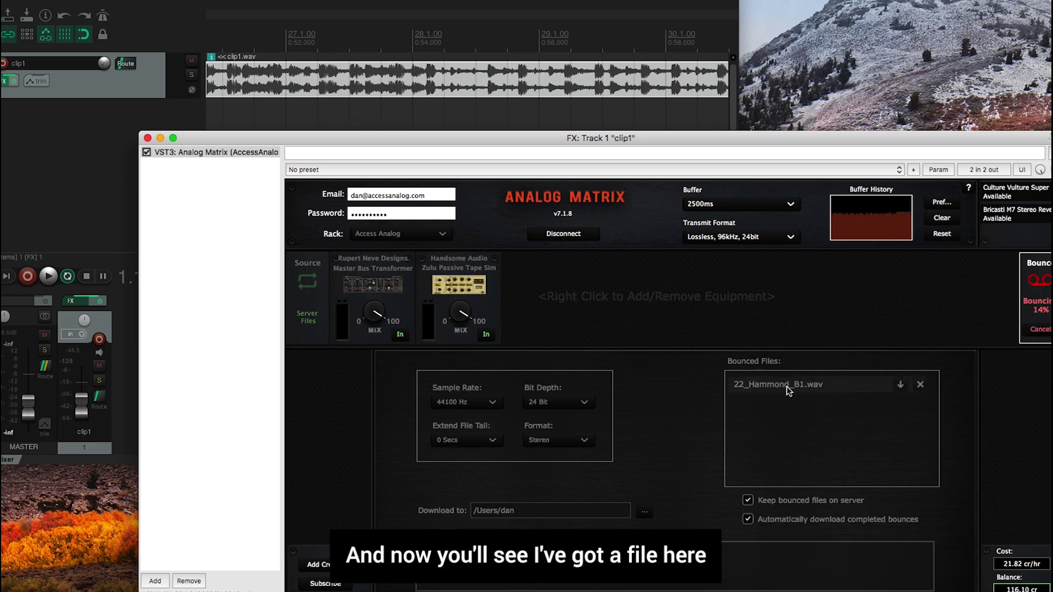
{"action": "left_click", "coordinate": [305, 286]}
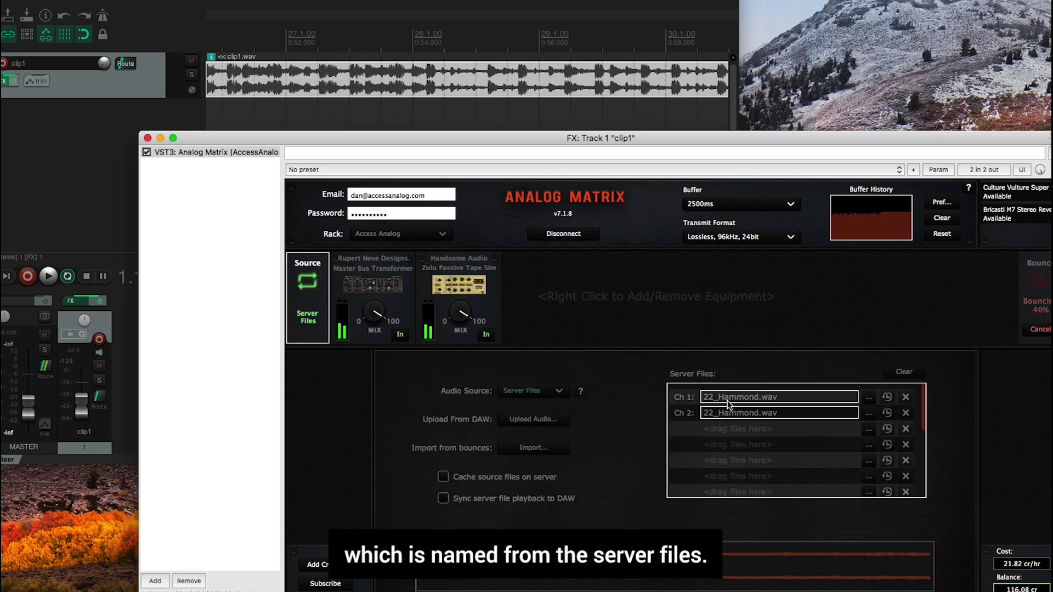
{"action": "left_click", "coordinate": [1037, 307]}
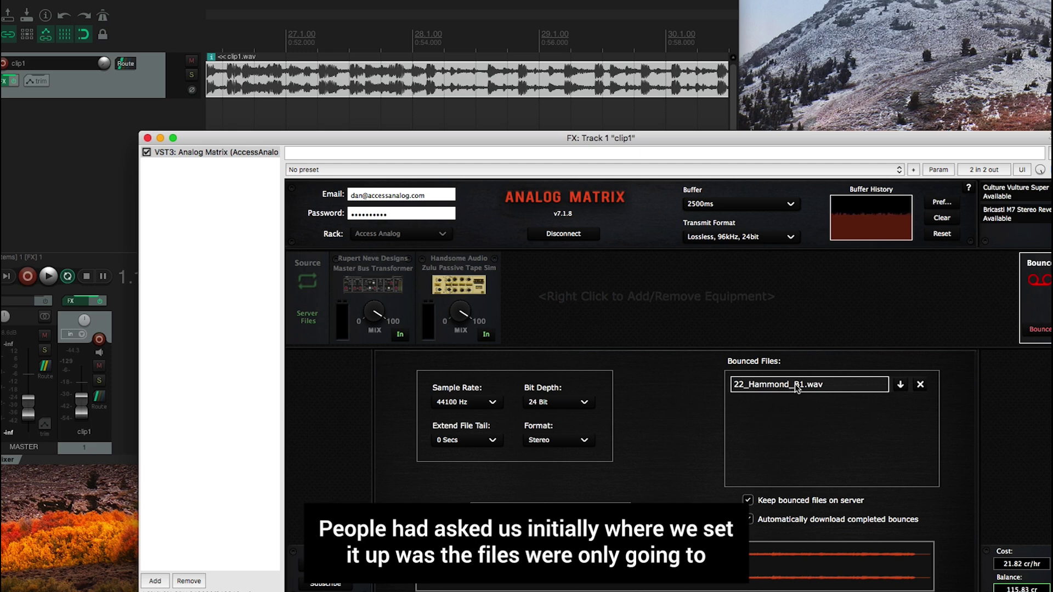
- Try downloading 22_Hammond_B1.wav, cancel the overwrite, and return to the bounced files list
{"action": "left_click", "coordinate": [901, 385]}
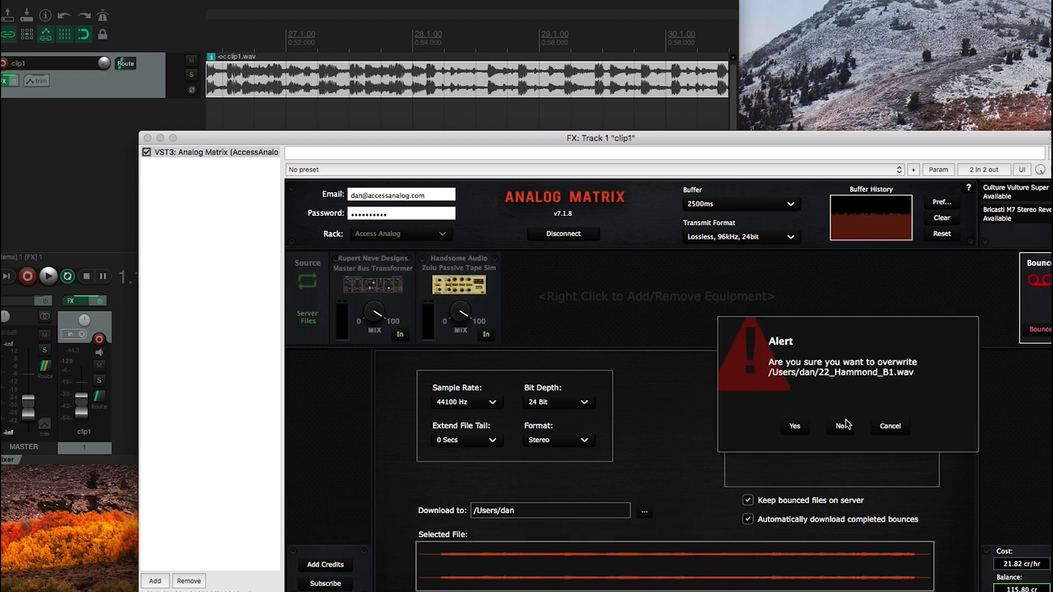
{"action": "left_click", "coordinate": [894, 427]}
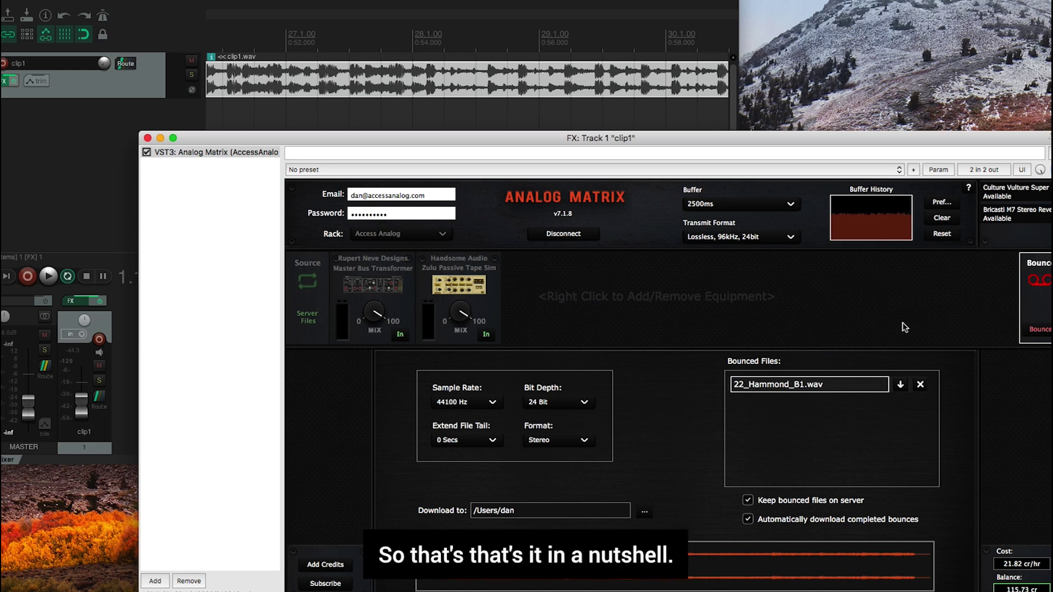
{"action": "left_click", "coordinate": [316, 291]}
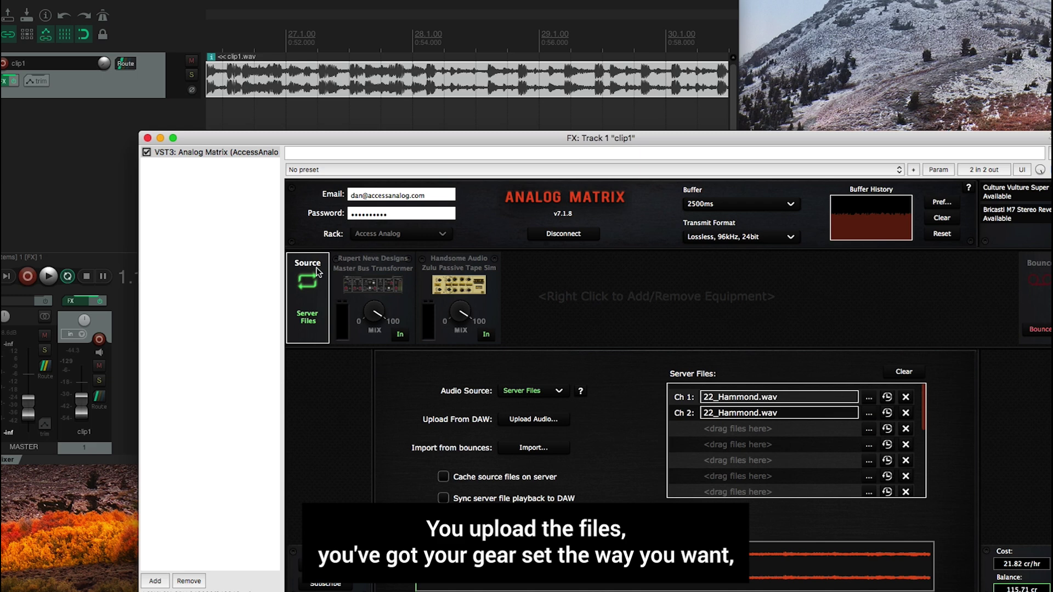
{"action": "left_click", "coordinate": [1029, 293]}
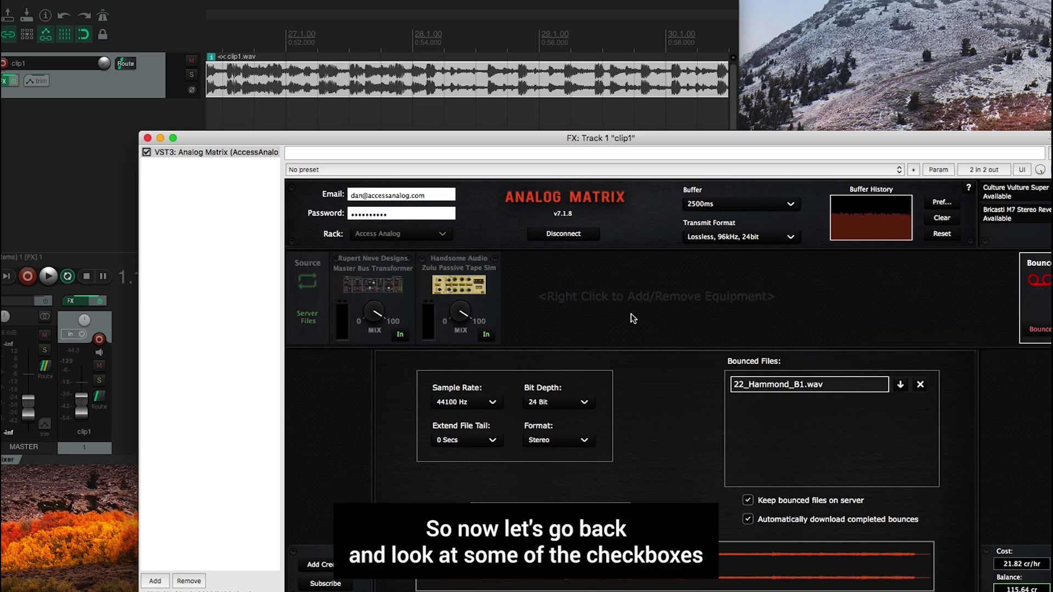
- Switch the Source panel's Audio Source to DAW
{"action": "left_click", "coordinate": [309, 286]}
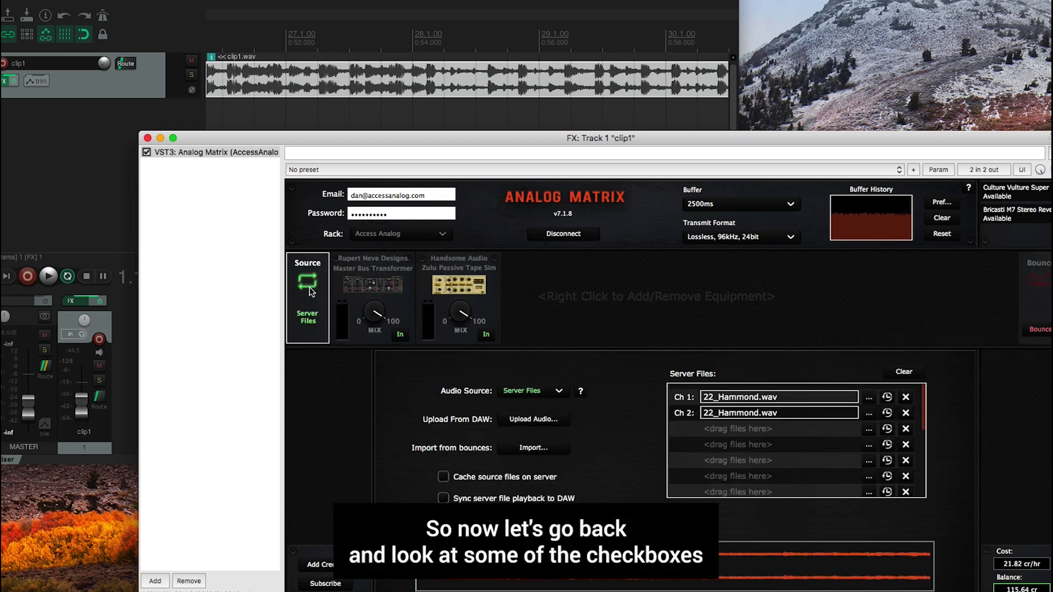
{"action": "left_click", "coordinate": [516, 394]}
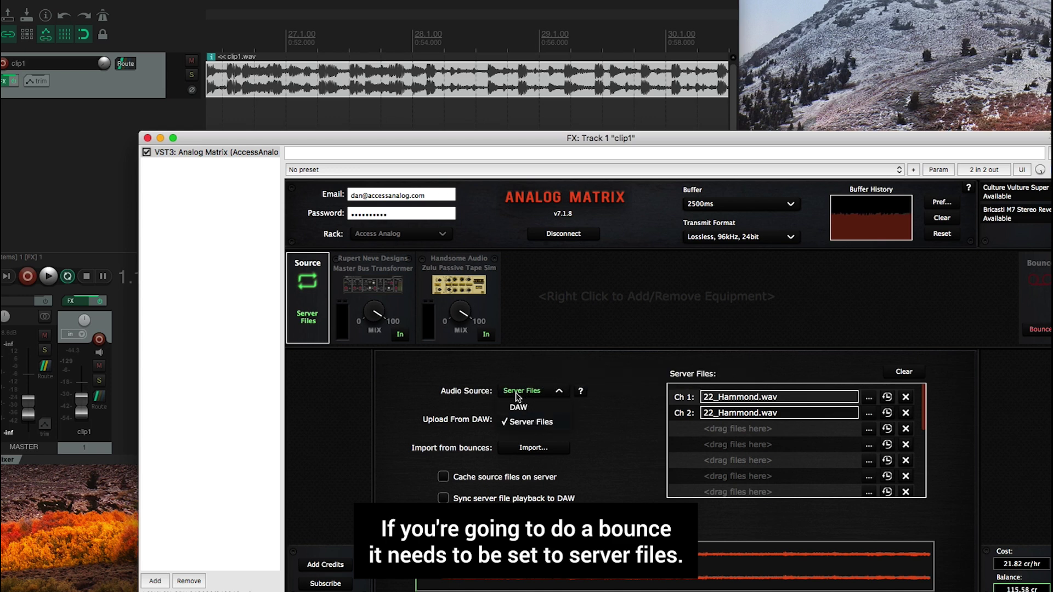
{"action": "left_click", "coordinate": [519, 408]}
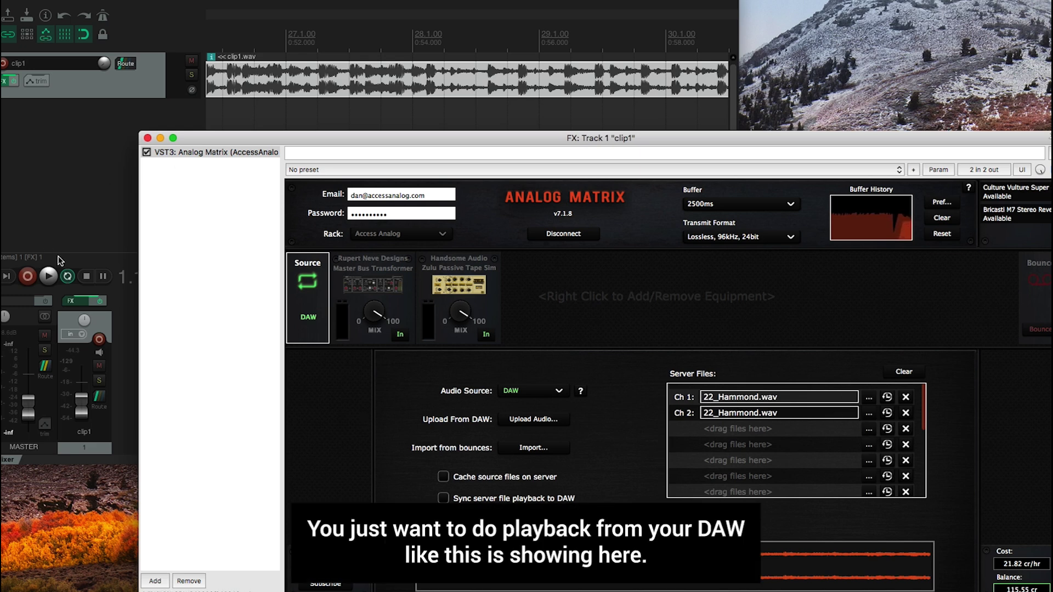
- Play and stop clip1 in REAPER, then set Audio Source back to Server Files
{"action": "left_click", "coordinate": [49, 276]}
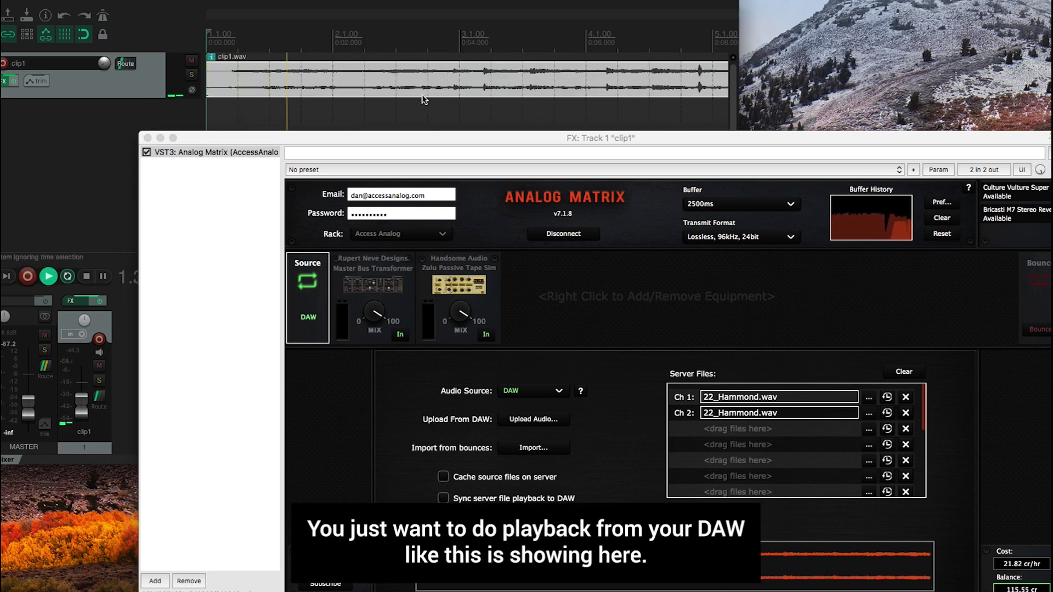
{"action": "left_click", "coordinate": [82, 278]}
{"action": "left_click", "coordinate": [551, 394]}
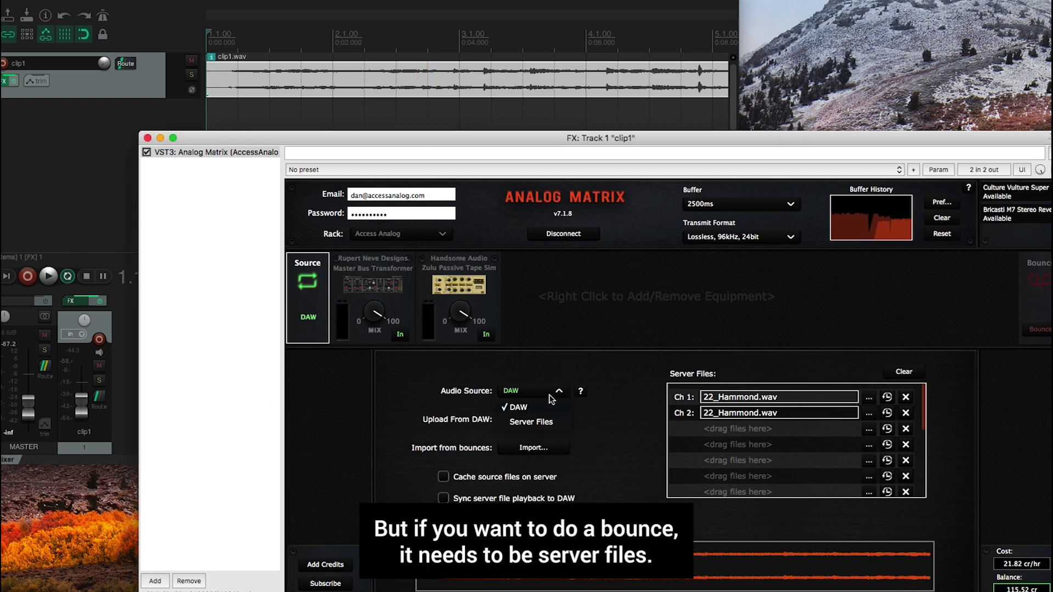
{"action": "left_click", "coordinate": [531, 424]}
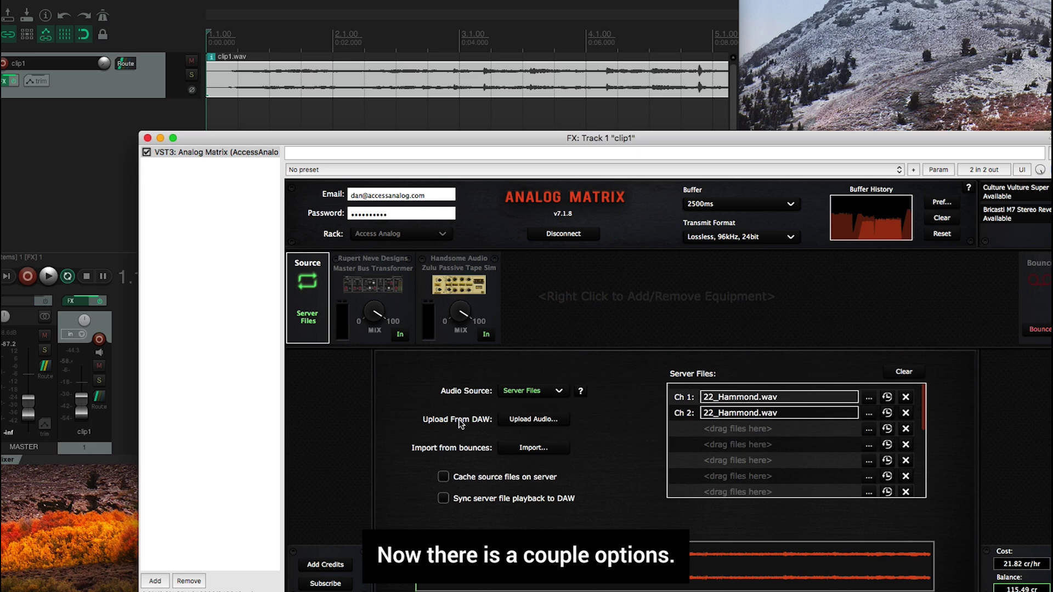
- Start an Upload Audio from the DAW and cancel it in the Uploading DAW audio dialog
{"action": "left_click", "coordinate": [523, 422]}
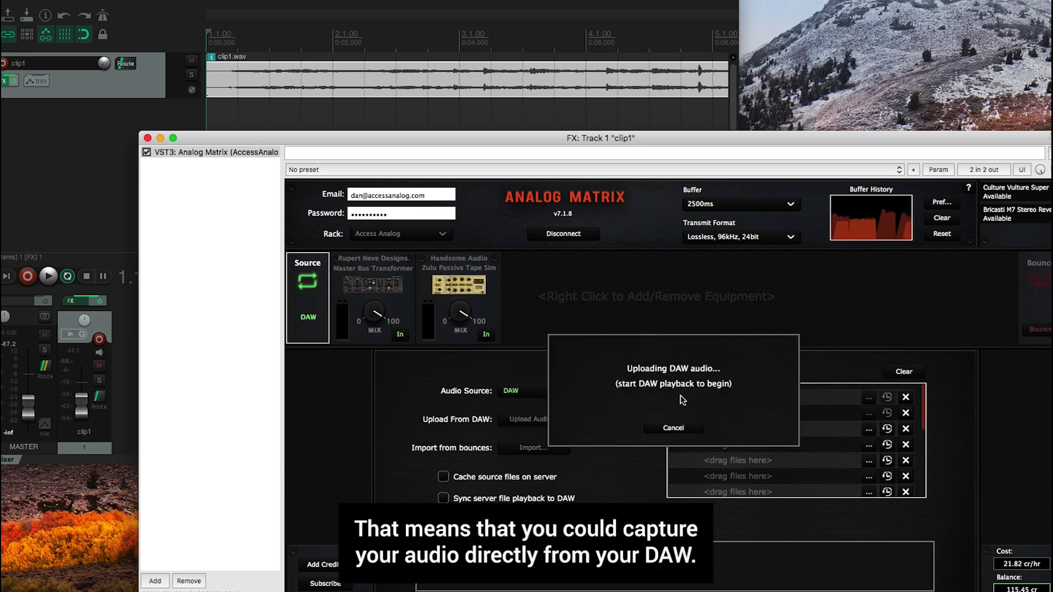
{"action": "left_click", "coordinate": [674, 428]}
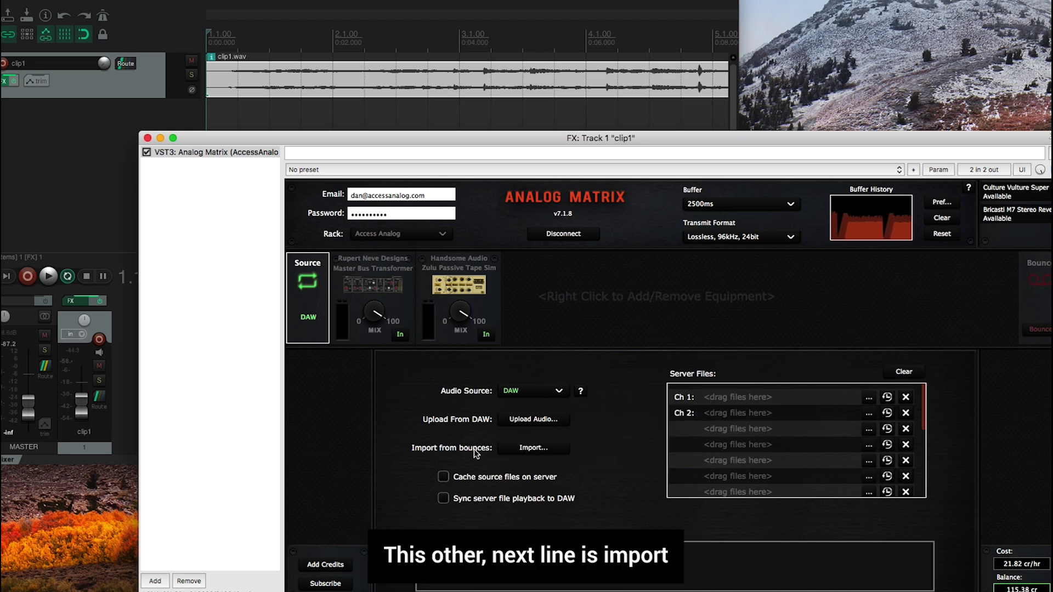
- Import the bounced 22_Hammond_B1.wav into server-file channels 1 and 2 from the bounces list
{"action": "left_click", "coordinate": [537, 450]}
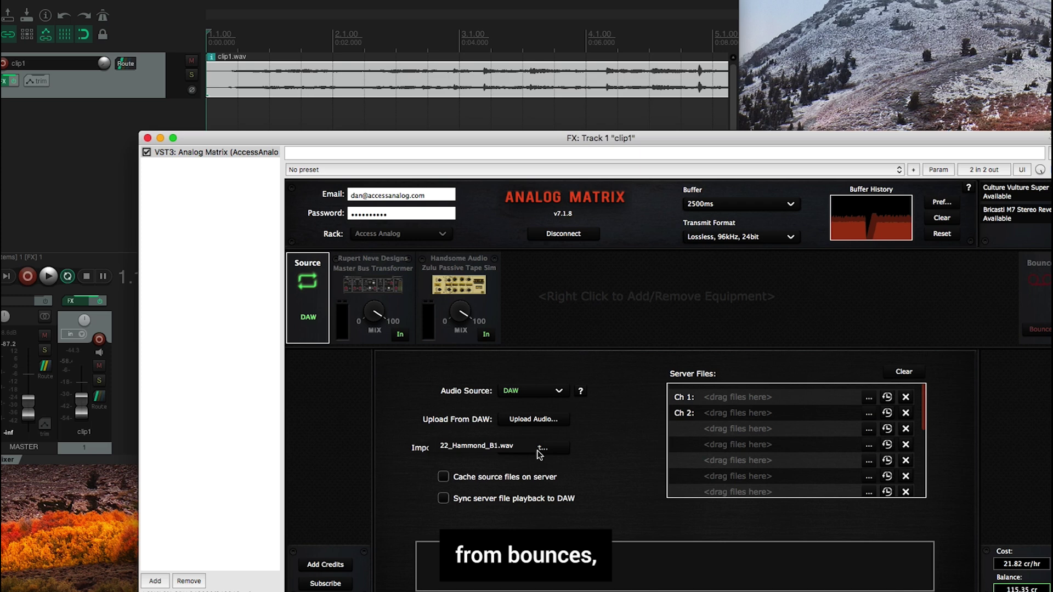
{"action": "left_click", "coordinate": [415, 450]}
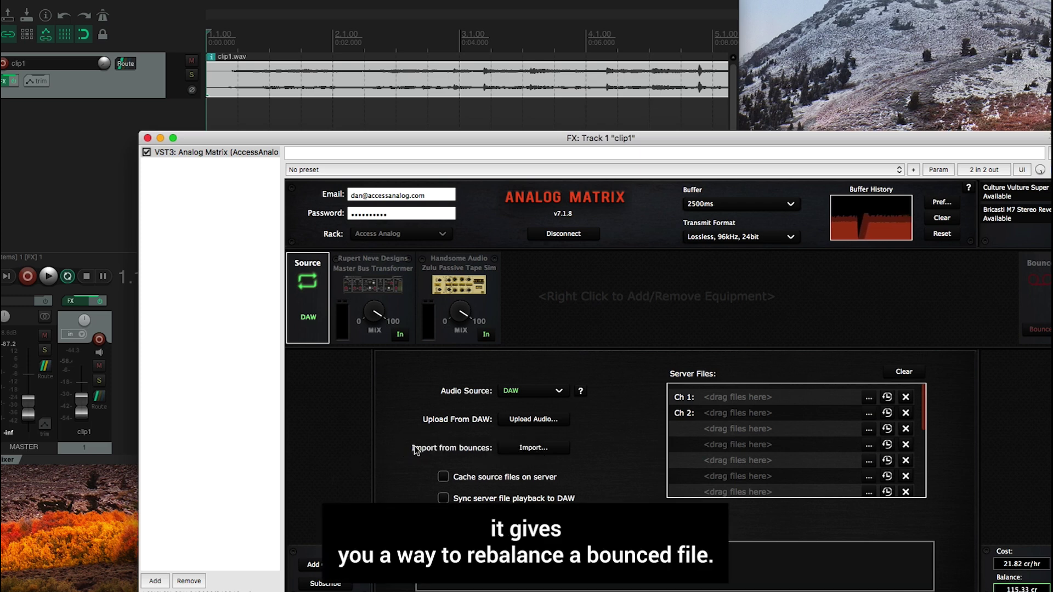
{"action": "left_click", "coordinate": [1028, 286]}
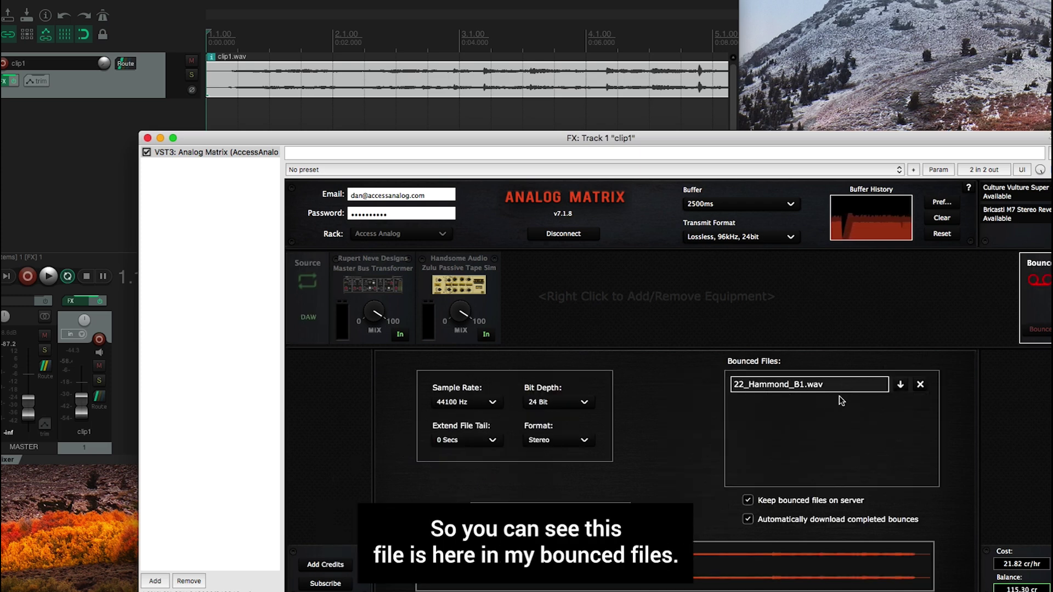
{"action": "left_click", "coordinate": [313, 288]}
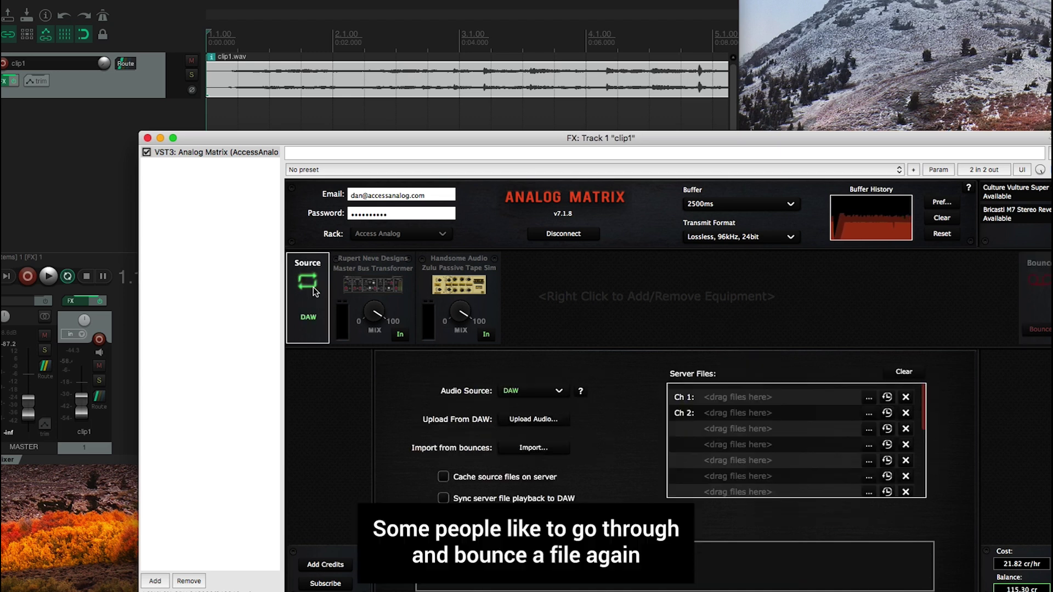
{"action": "left_click", "coordinate": [530, 449]}
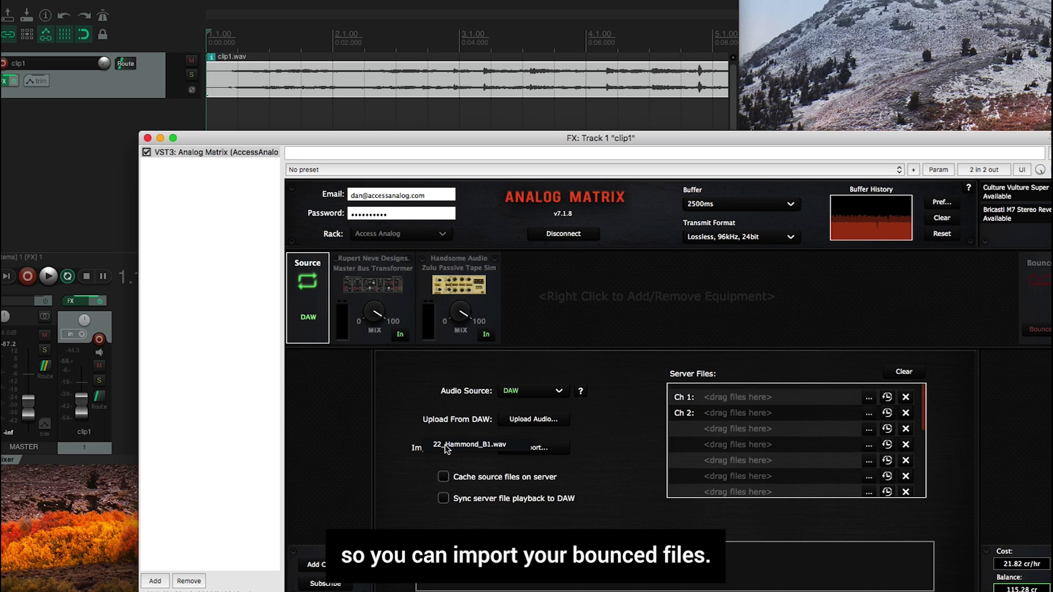
{"action": "left_click", "coordinate": [482, 444]}
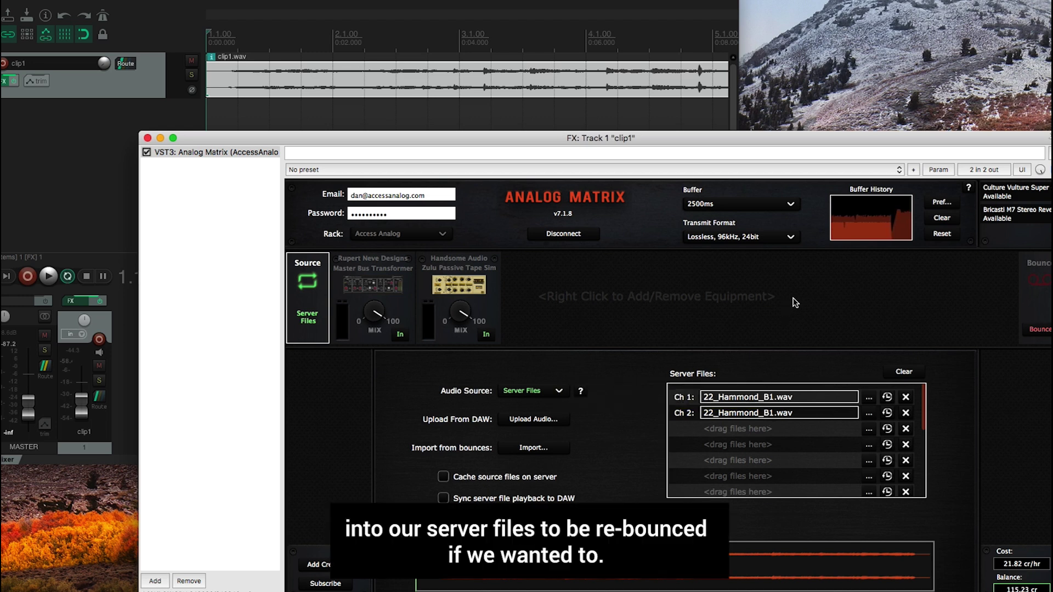
- Enable 'Cache source files on server' and clear the loaded file from channels 1 and 2
{"action": "left_click", "coordinate": [444, 478]}
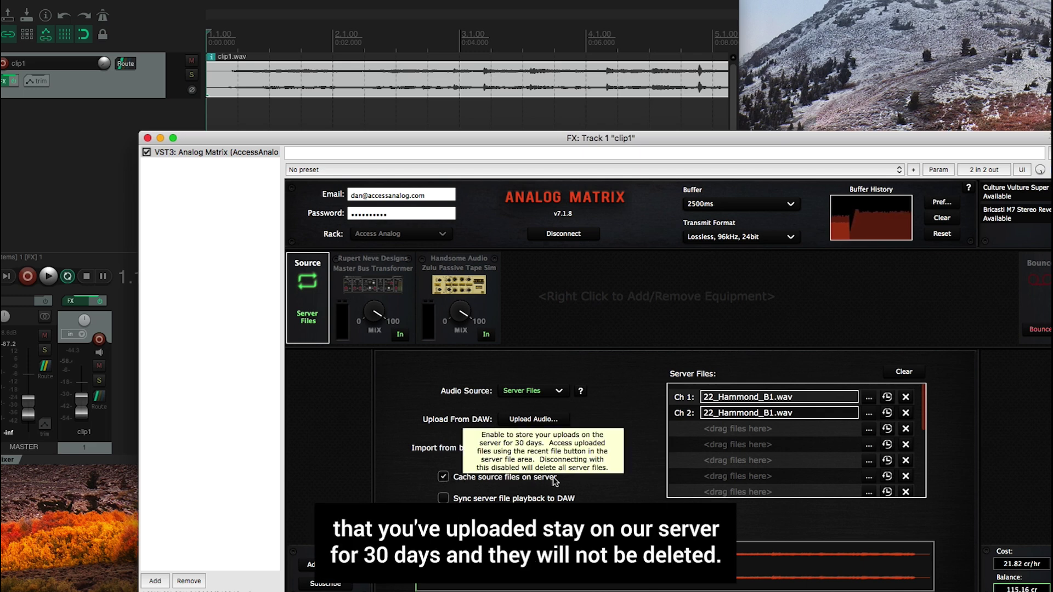
{"action": "left_click", "coordinate": [444, 478]}
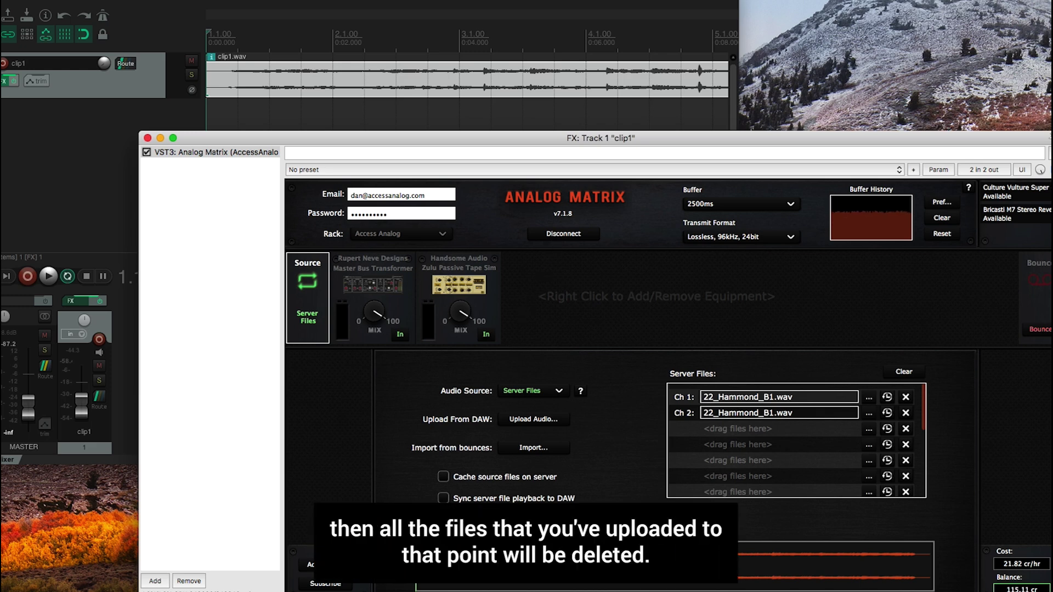
{"action": "mouse_move", "coordinate": [445, 479]}
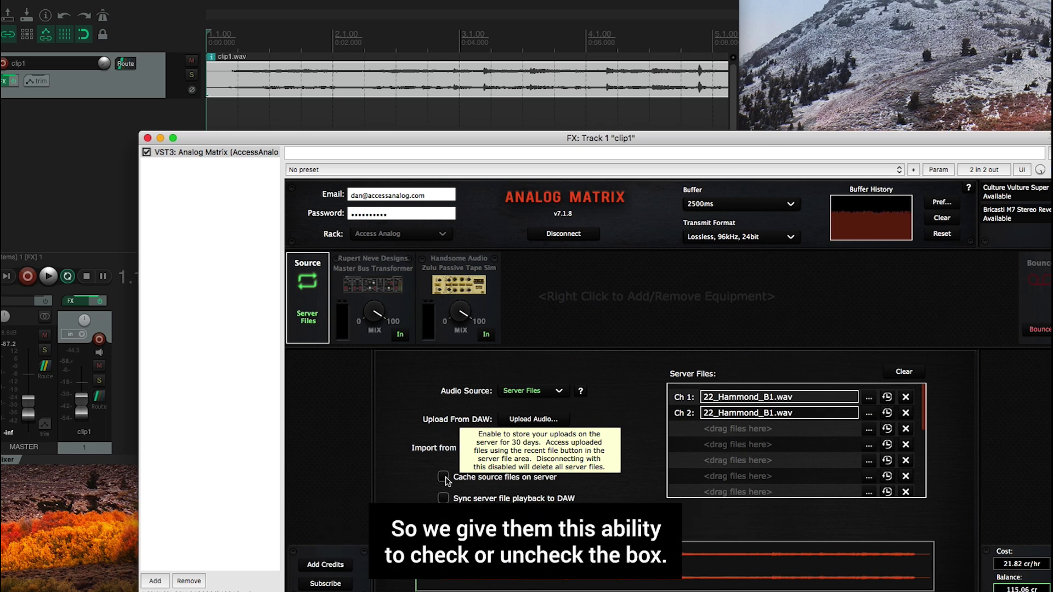
{"action": "left_click", "coordinate": [444, 478]}
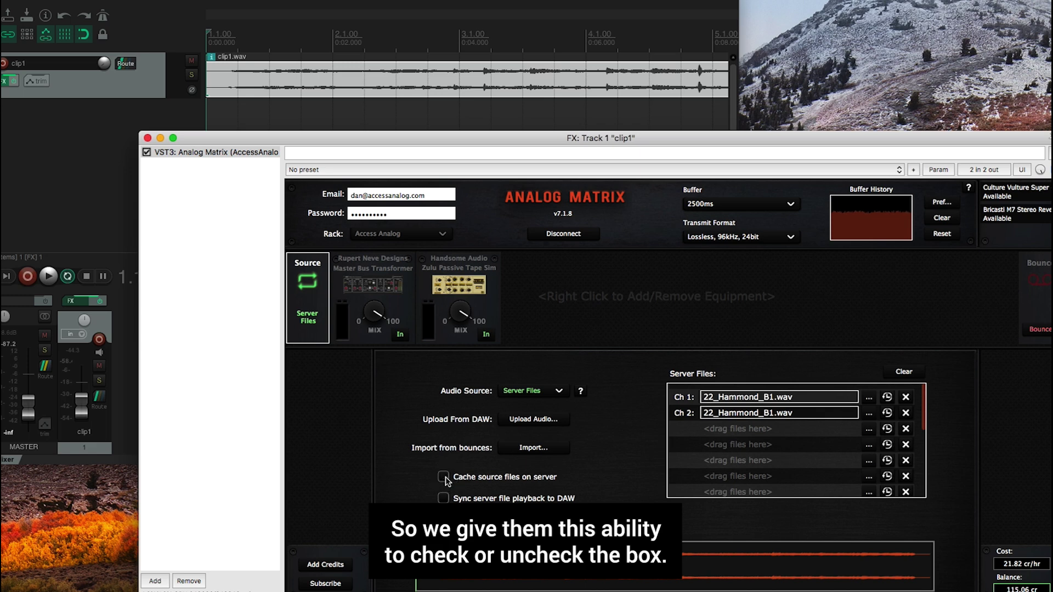
{"action": "left_click", "coordinate": [444, 478]}
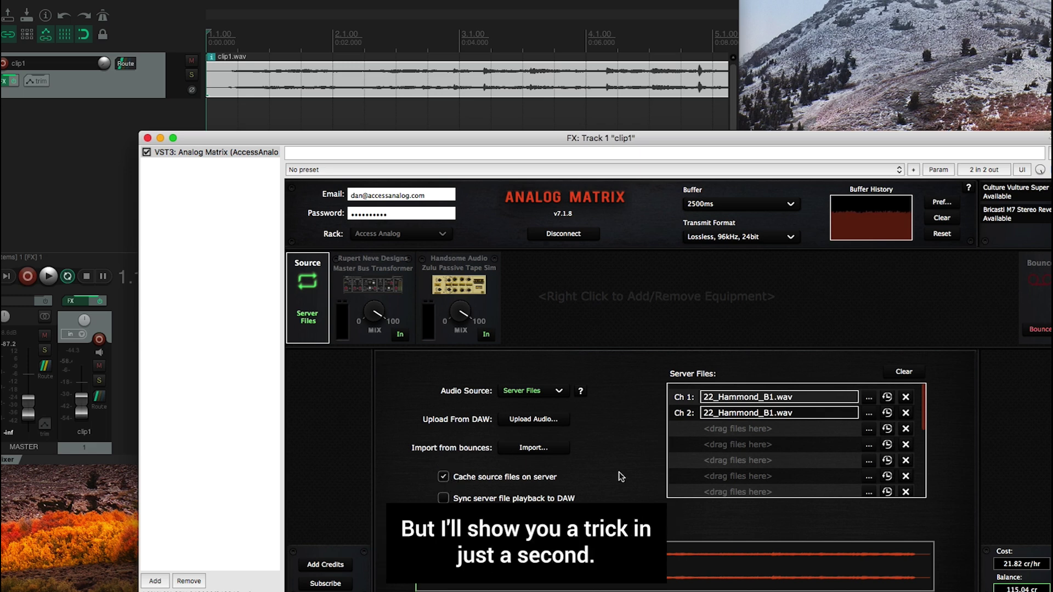
{"action": "left_click", "coordinate": [906, 398]}
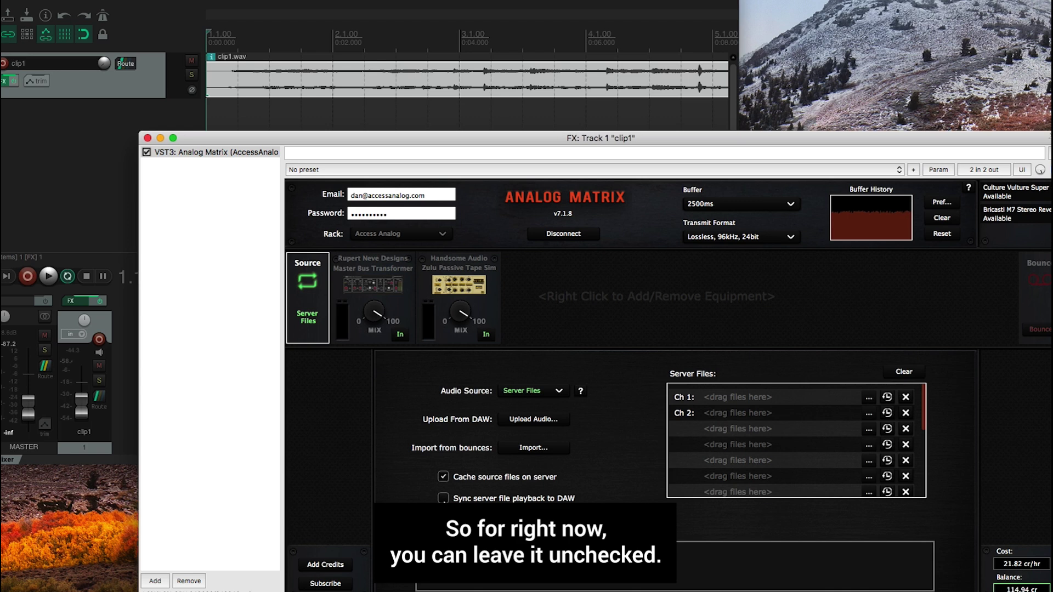
- Reload 22_Hammond.wav into channels 1 and 2 from the recent uploads list
{"action": "mouse_move", "coordinate": [451, 485]}
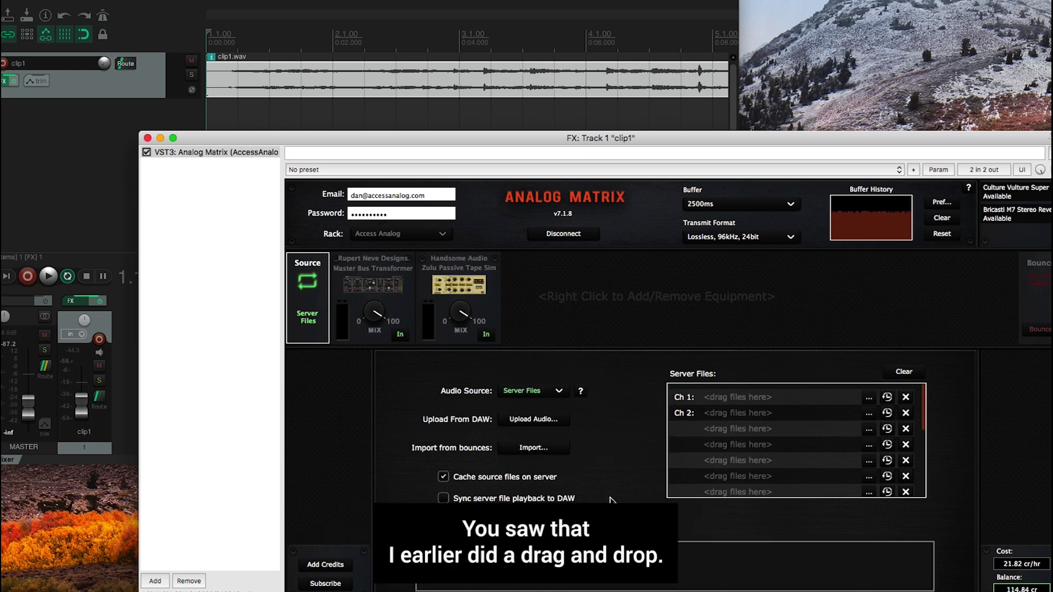
{"action": "left_click", "coordinate": [887, 398]}
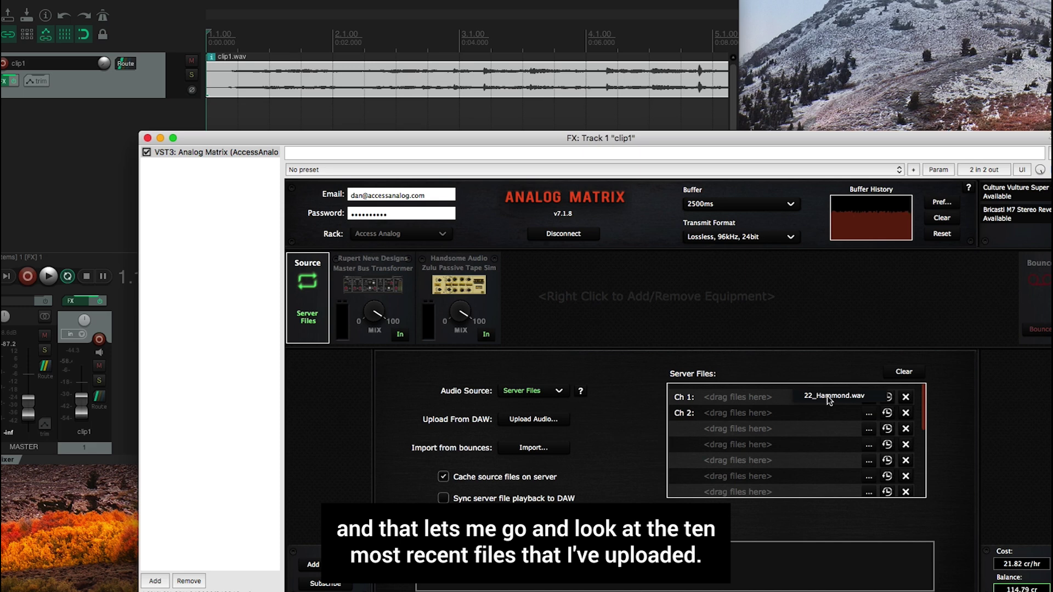
{"action": "left_click", "coordinate": [829, 397]}
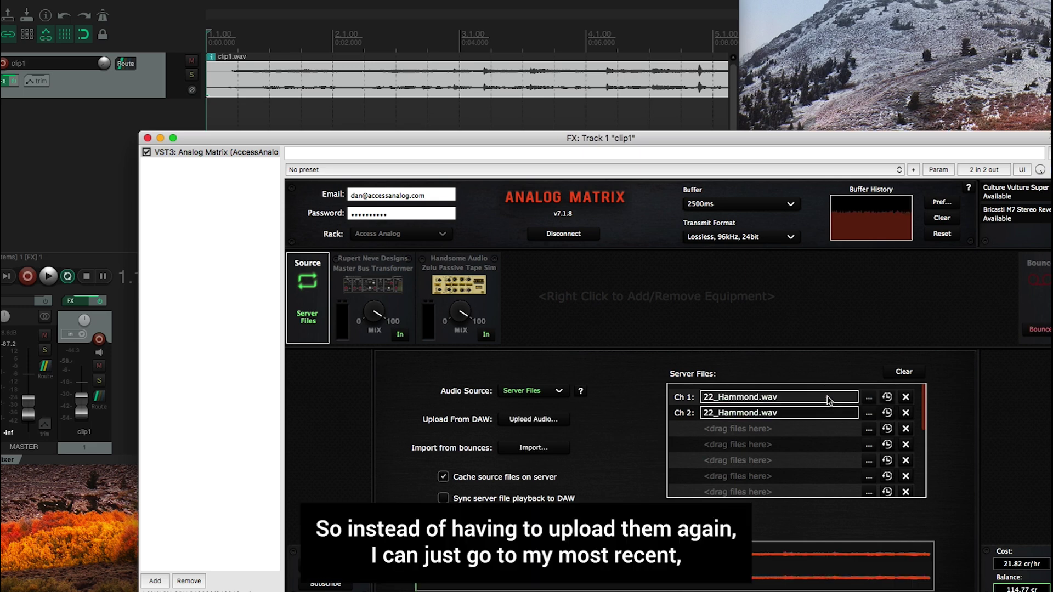
{"action": "left_click", "coordinate": [886, 398]}
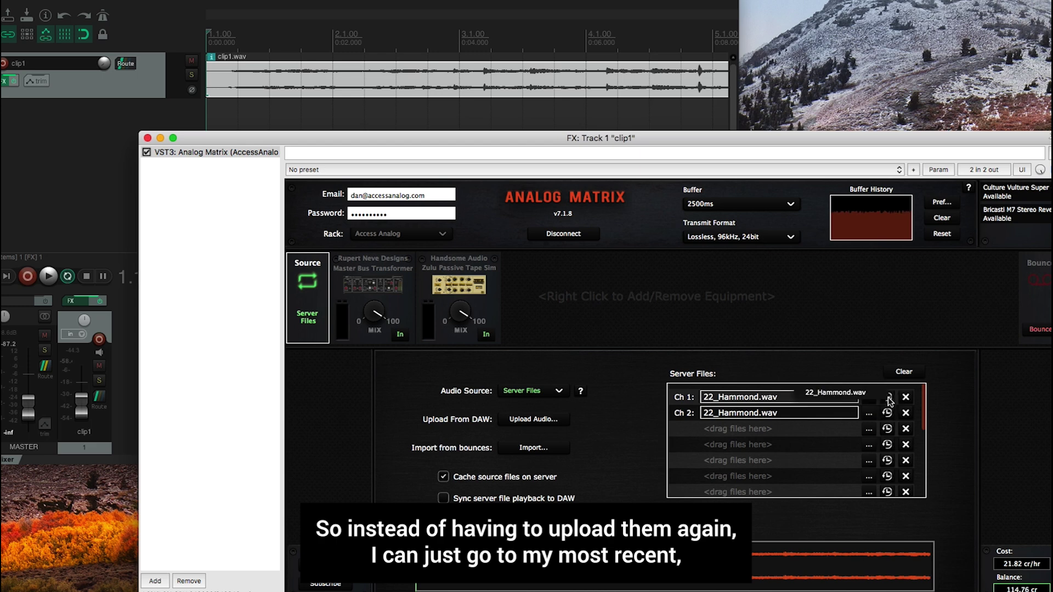
{"action": "left_click", "coordinate": [837, 391]}
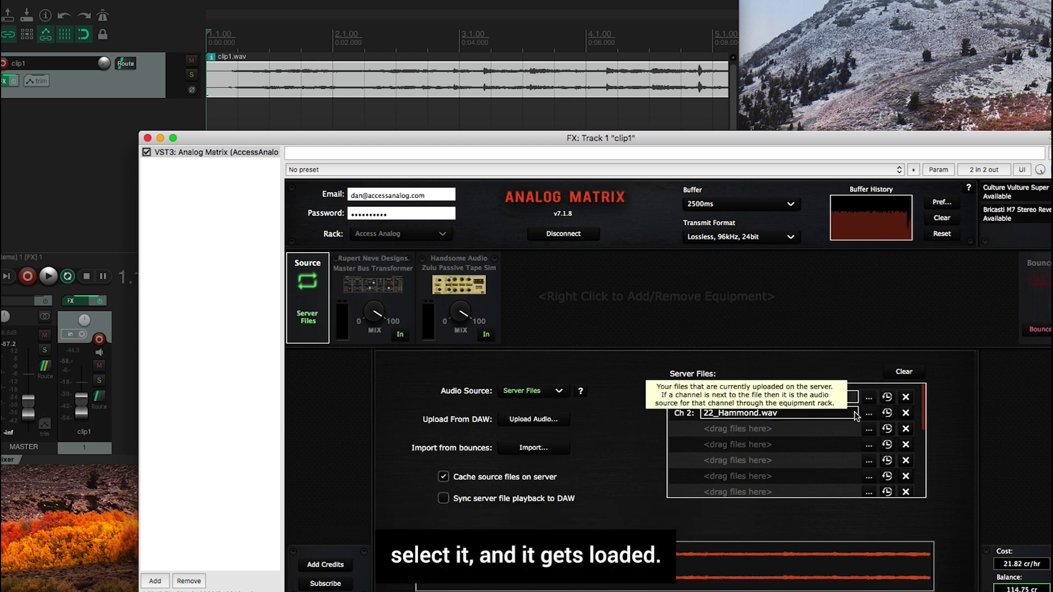
- Clear 22_Hammond.wav from server-file channels 1 and 2 so the source reverts to DAW, cancelling the file browser
{"action": "left_click", "coordinate": [905, 397]}
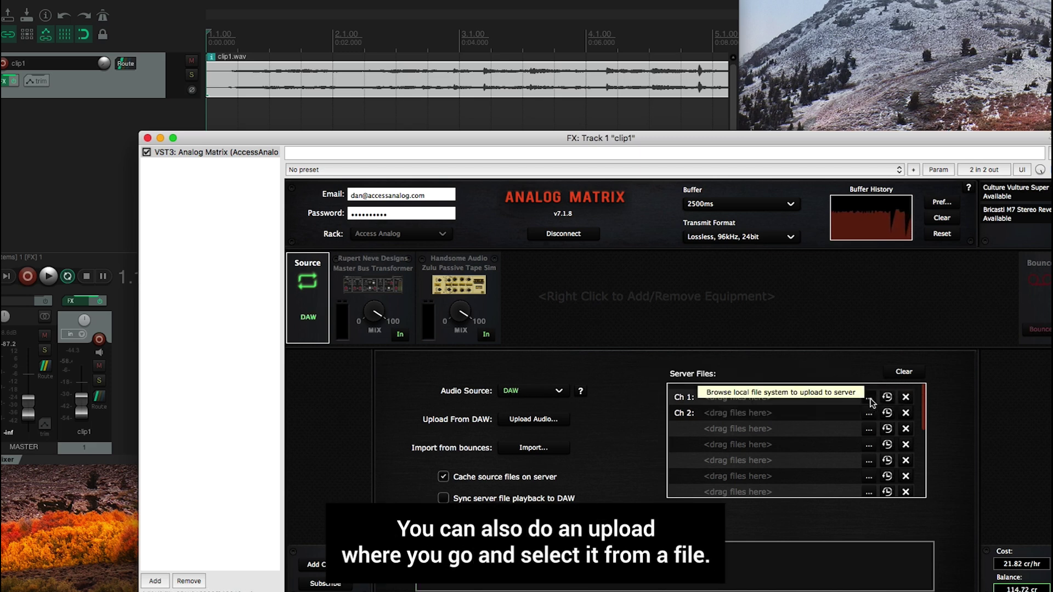
{"action": "left_click", "coordinate": [870, 398]}
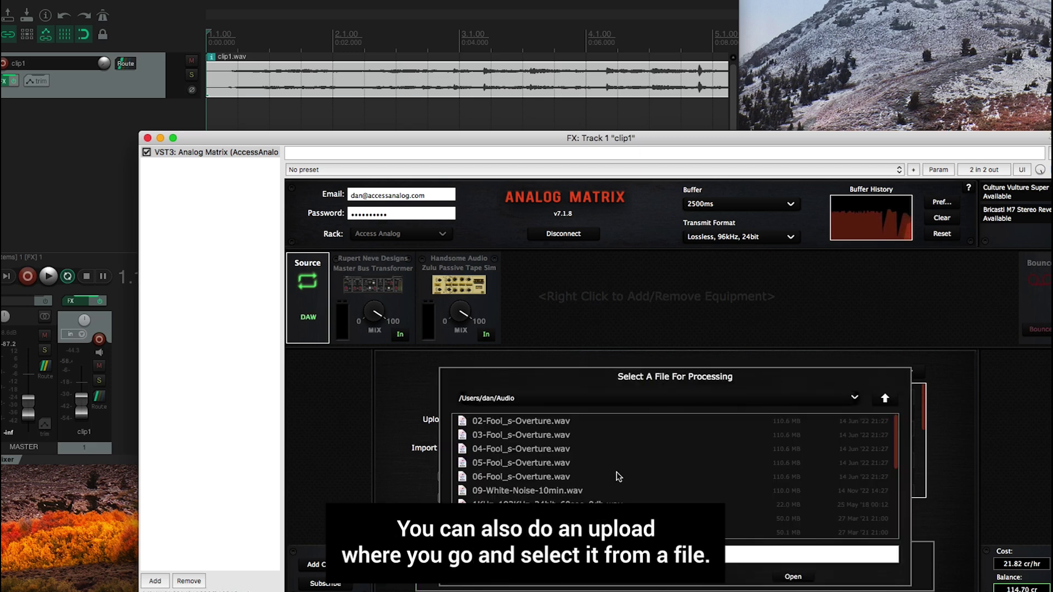
{"action": "scroll", "coordinate": [625, 474], "scroll_direction": "down", "scroll_amount": 4}
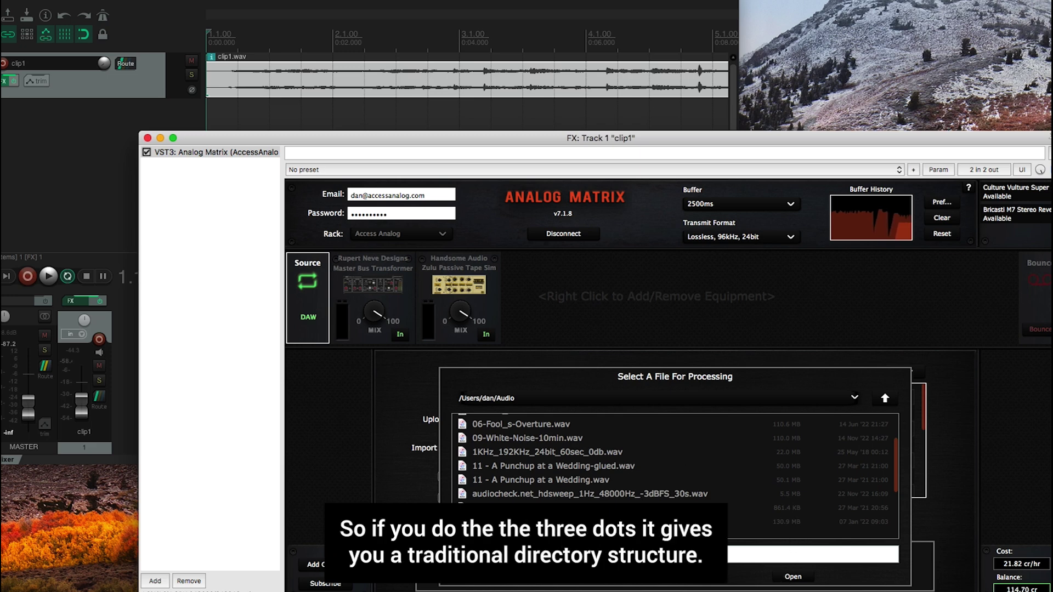
{"action": "key", "text": "Escape"}
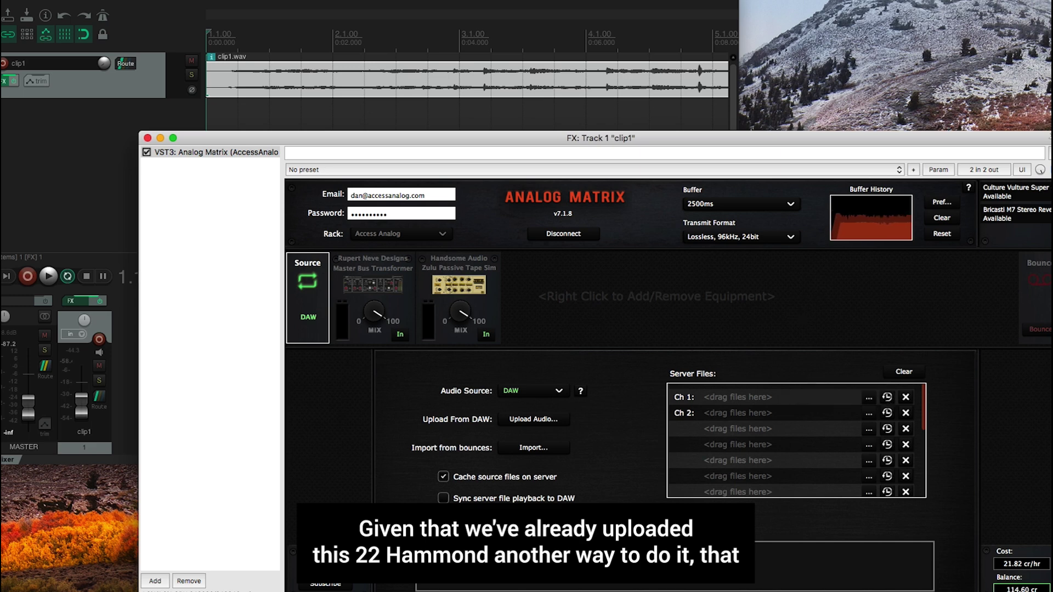
- Drag 22_Hammond.wav from Finder onto server-file channel 1, then open and cancel the local file browser
{"action": "key", "text": "super+Tab"}
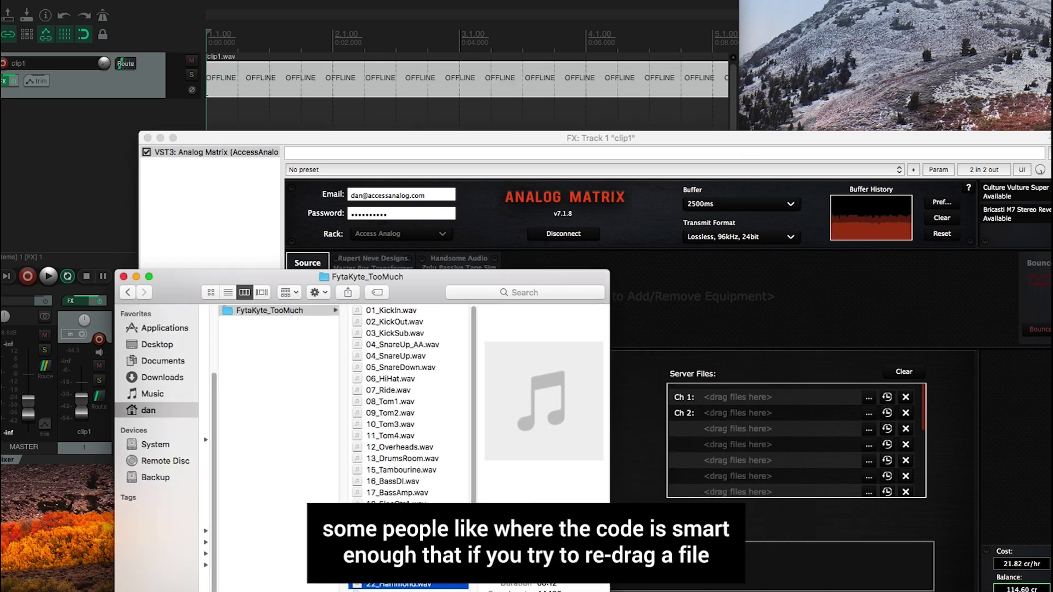
{"action": "left_click_drag", "start_coordinate": [381, 587], "coordinate": [736, 398]}
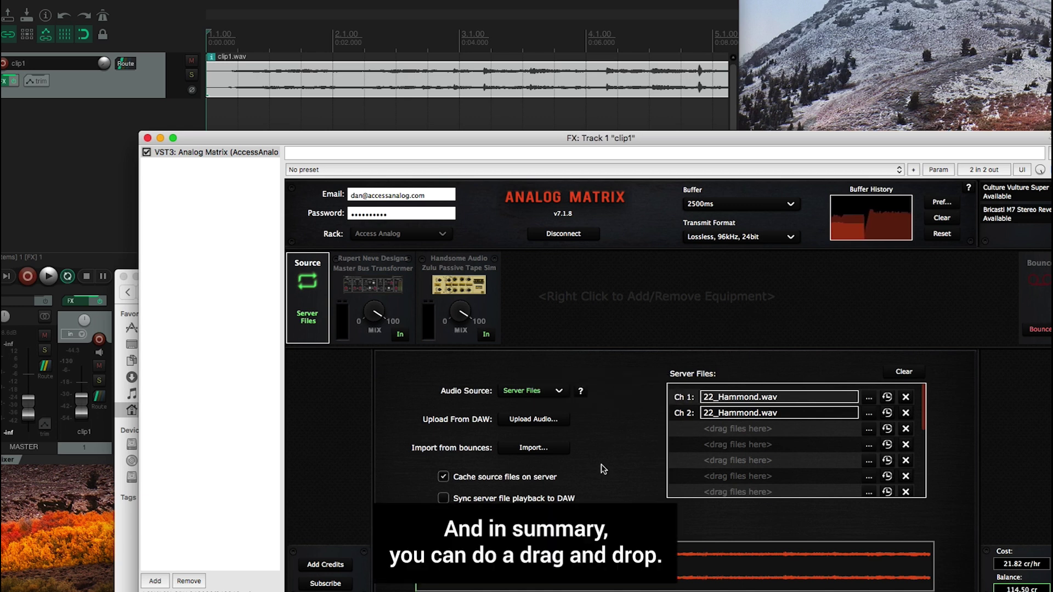
{"action": "left_click", "coordinate": [870, 399]}
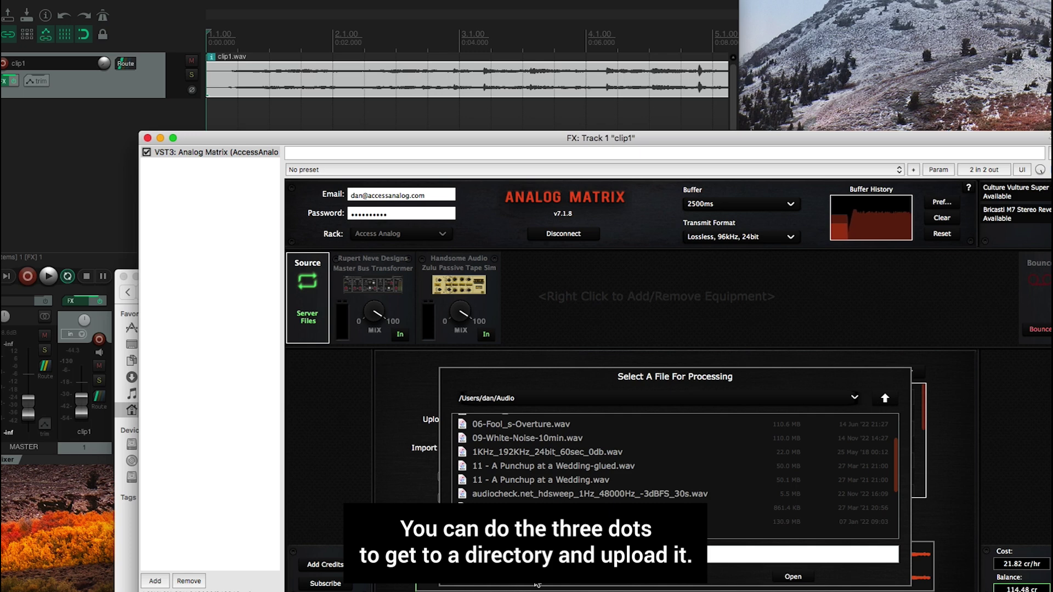
{"action": "left_click", "coordinate": [562, 585]}
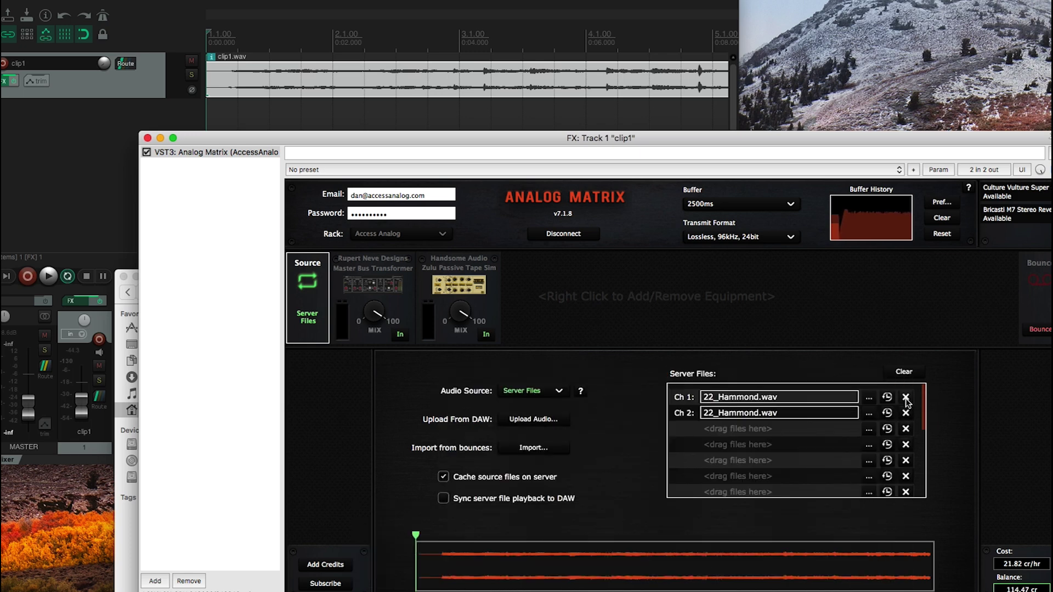
{"action": "left_click_drag", "start_coordinate": [887, 401], "coordinate": [833, 395]}
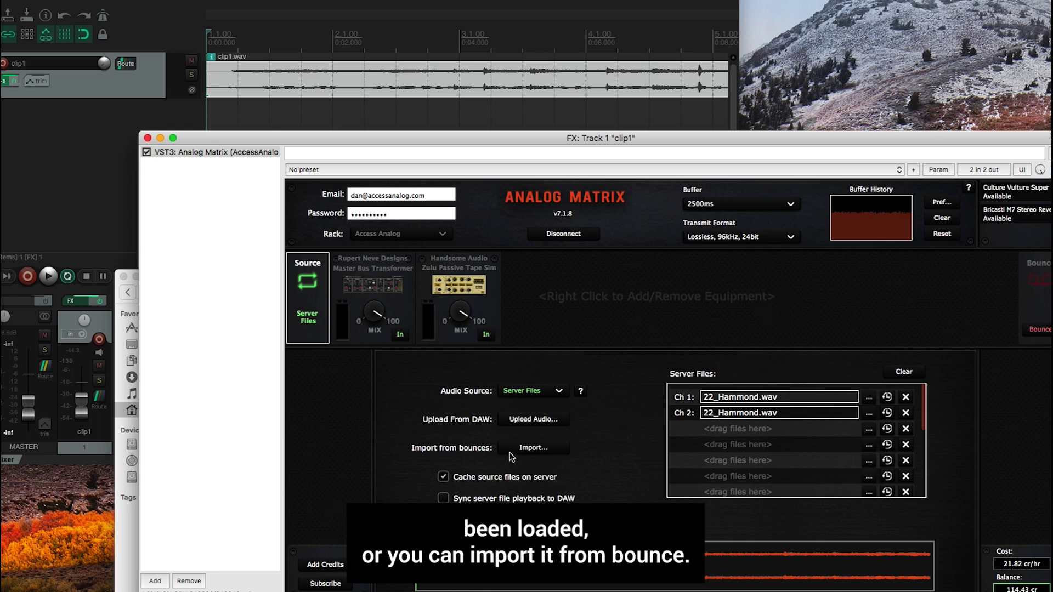
- Check the Import list of bounced files, empty the channels, and show bounce settings listing 22_Hammond_B1.wav
{"action": "left_click", "coordinate": [528, 448]}
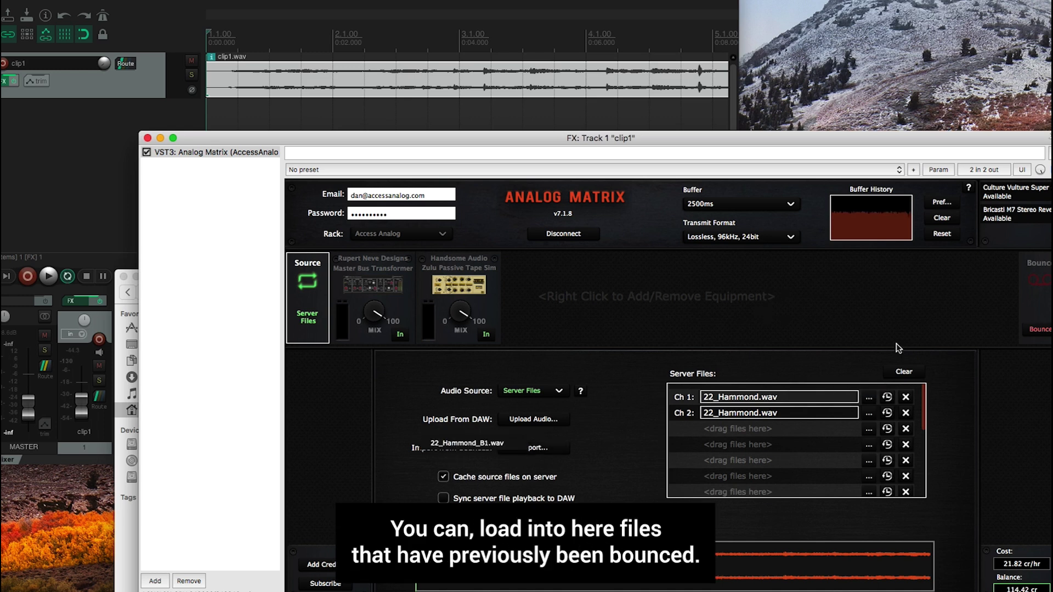
{"action": "left_click", "coordinate": [907, 398]}
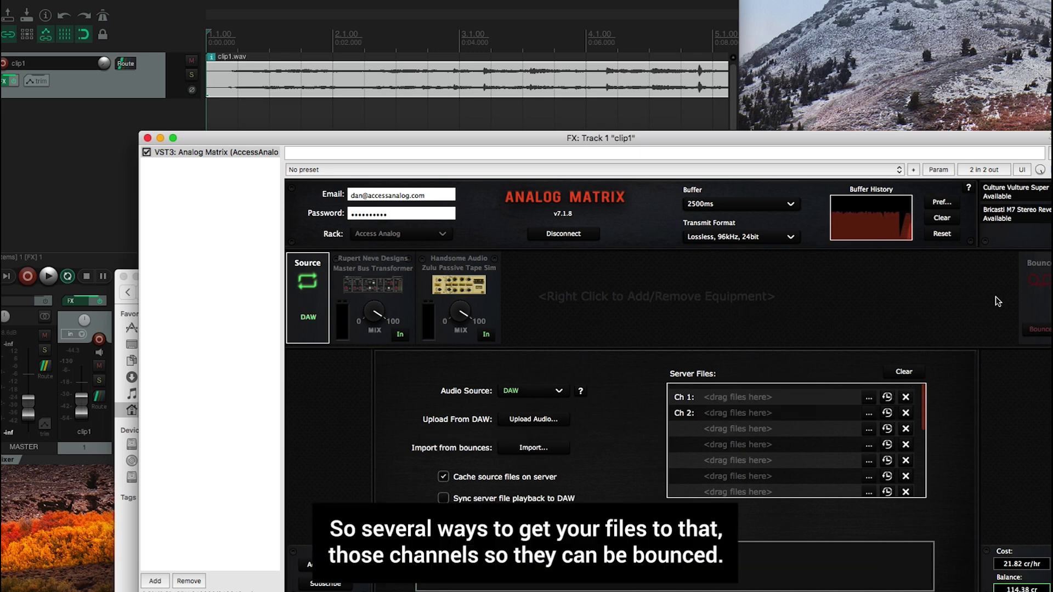
{"action": "left_click", "coordinate": [1033, 294]}
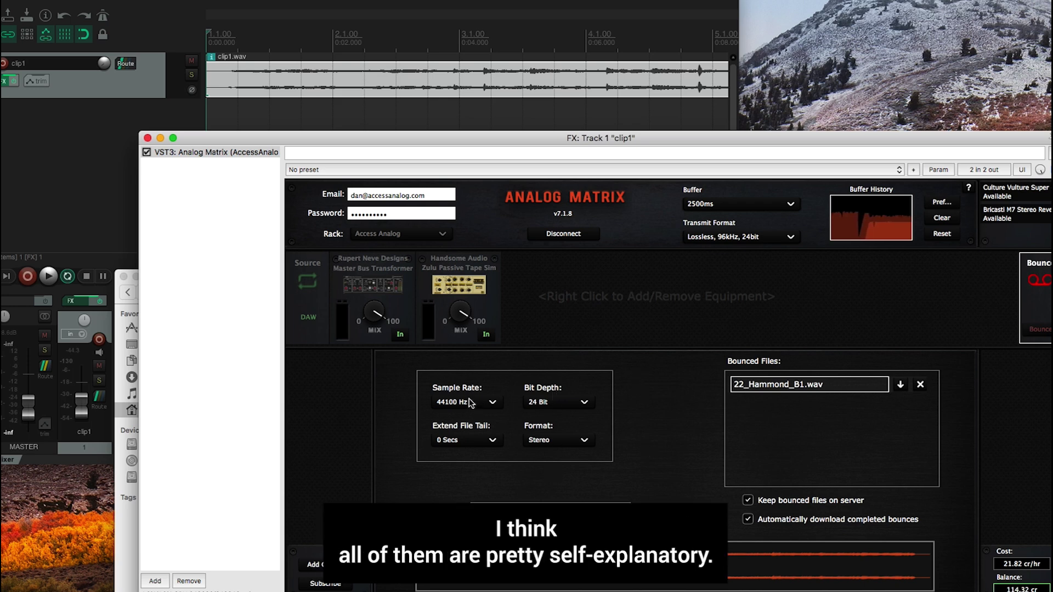
{"action": "left_click", "coordinate": [492, 403]}
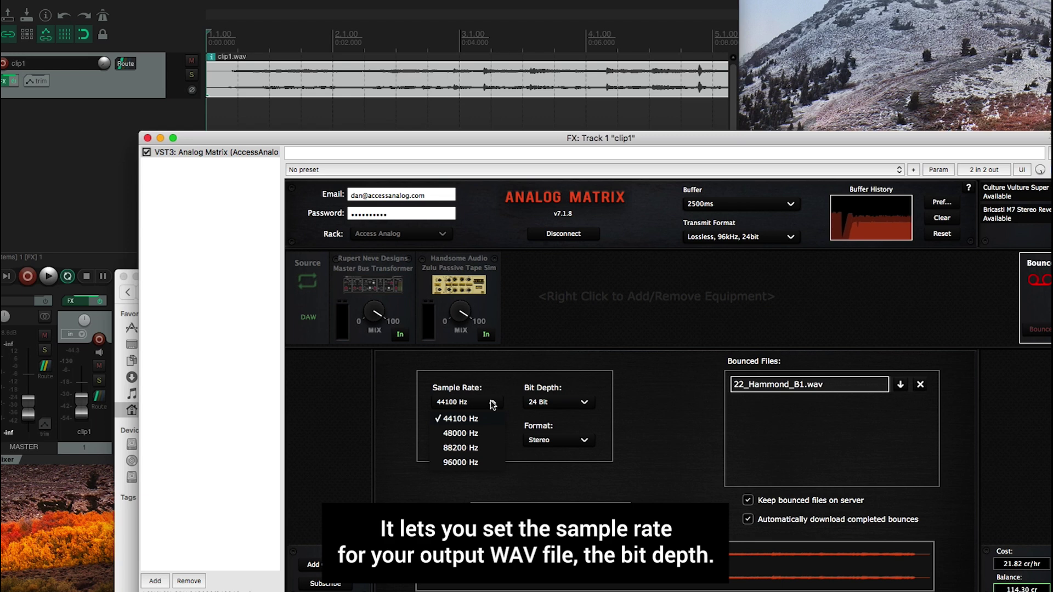
{"action": "left_click", "coordinate": [492, 404]}
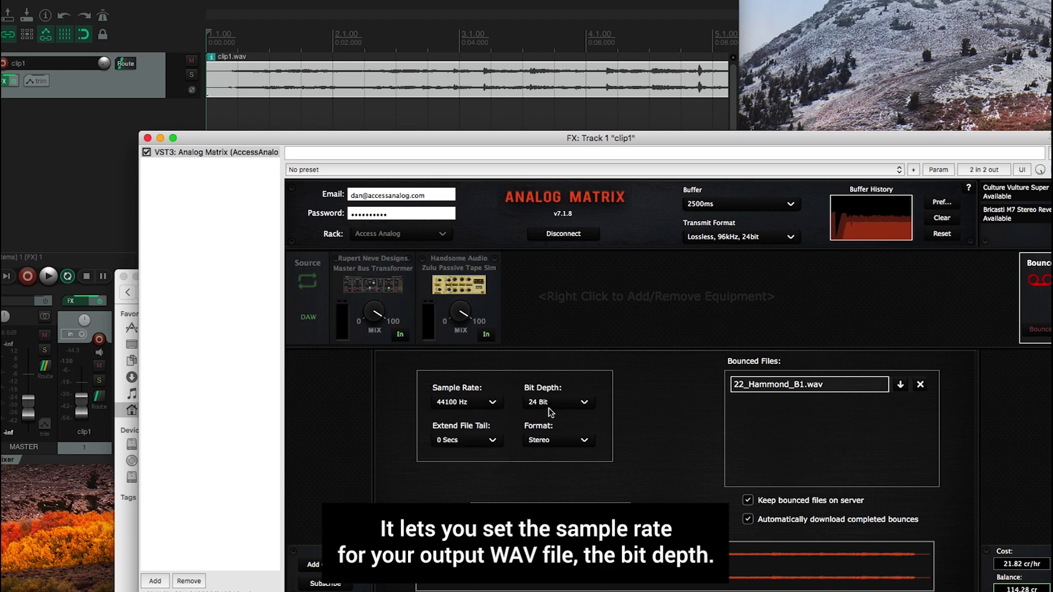
{"action": "left_click", "coordinate": [584, 406]}
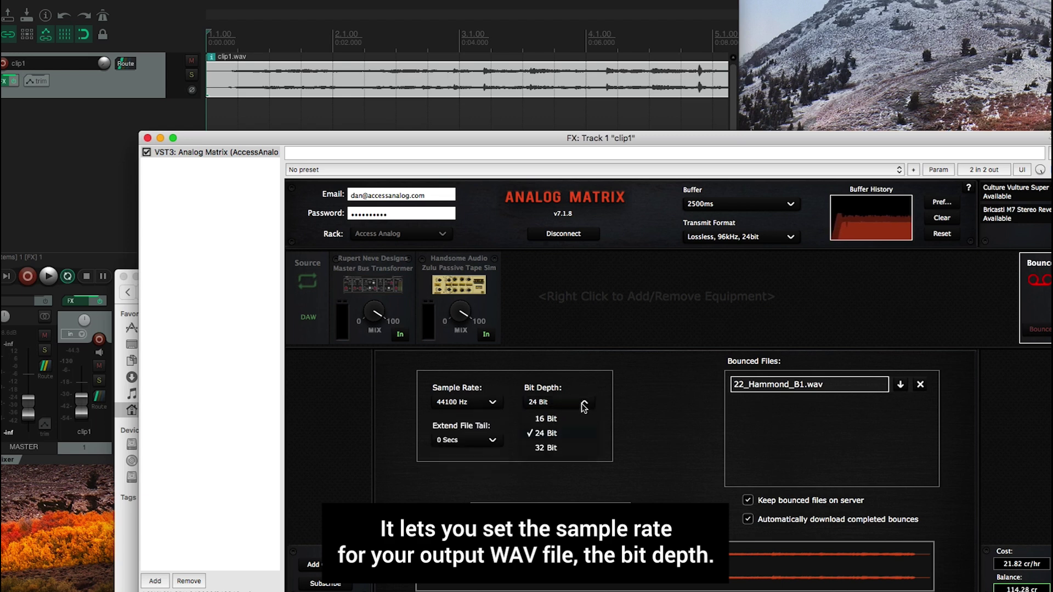
{"action": "left_click", "coordinate": [548, 433]}
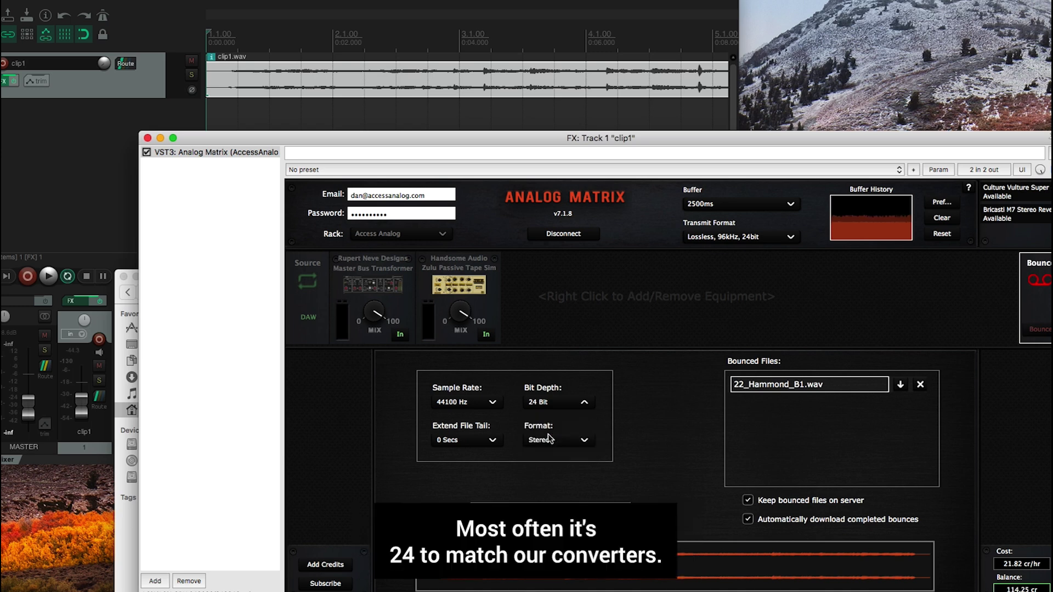
{"action": "left_click", "coordinate": [493, 442]}
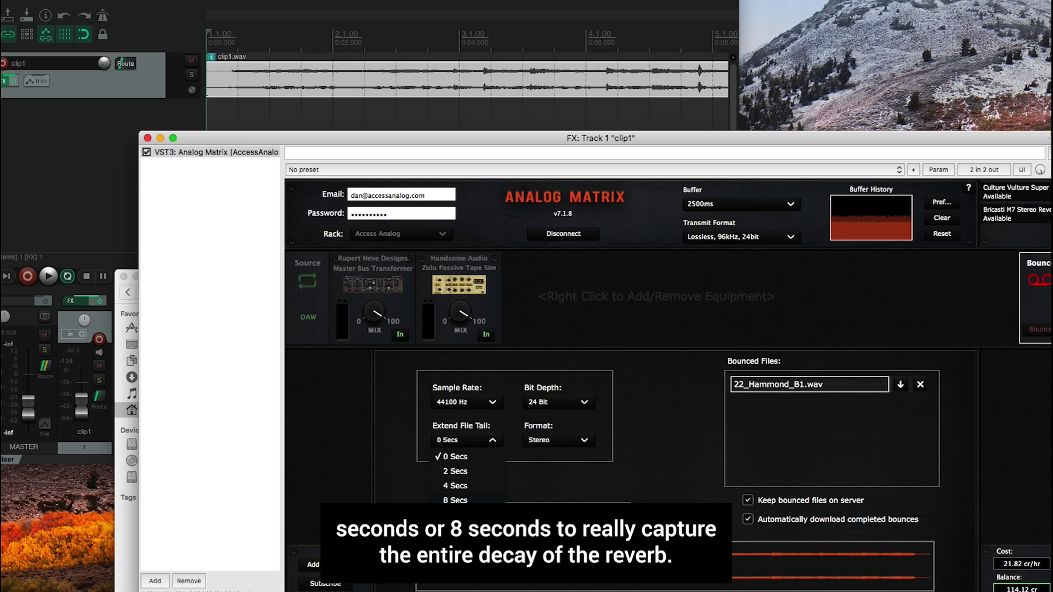
{"action": "left_click", "coordinate": [595, 425]}
{"action": "left_click", "coordinate": [586, 442]}
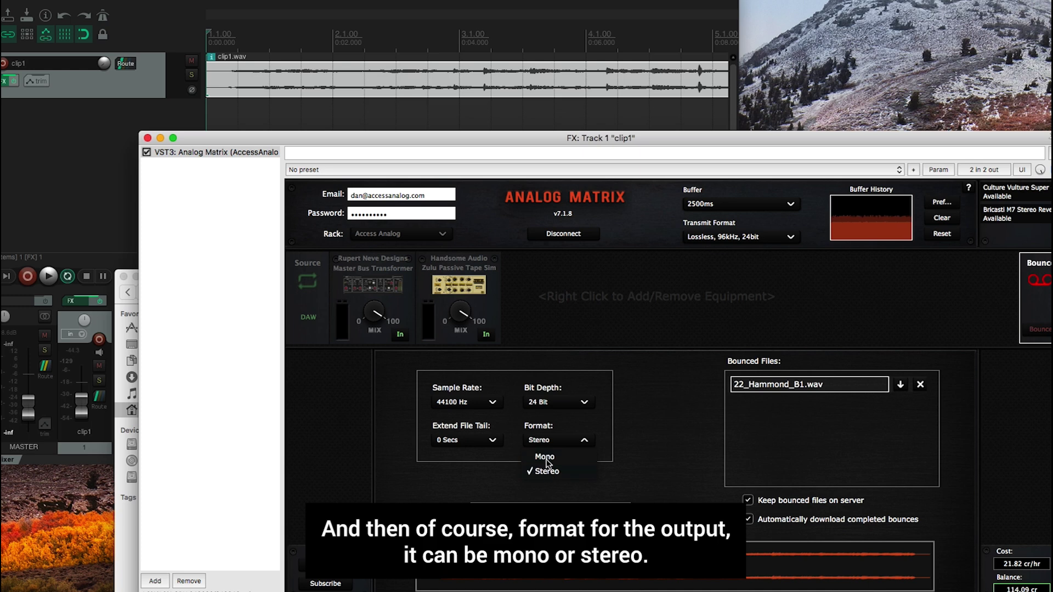
{"action": "left_click", "coordinate": [584, 440]}
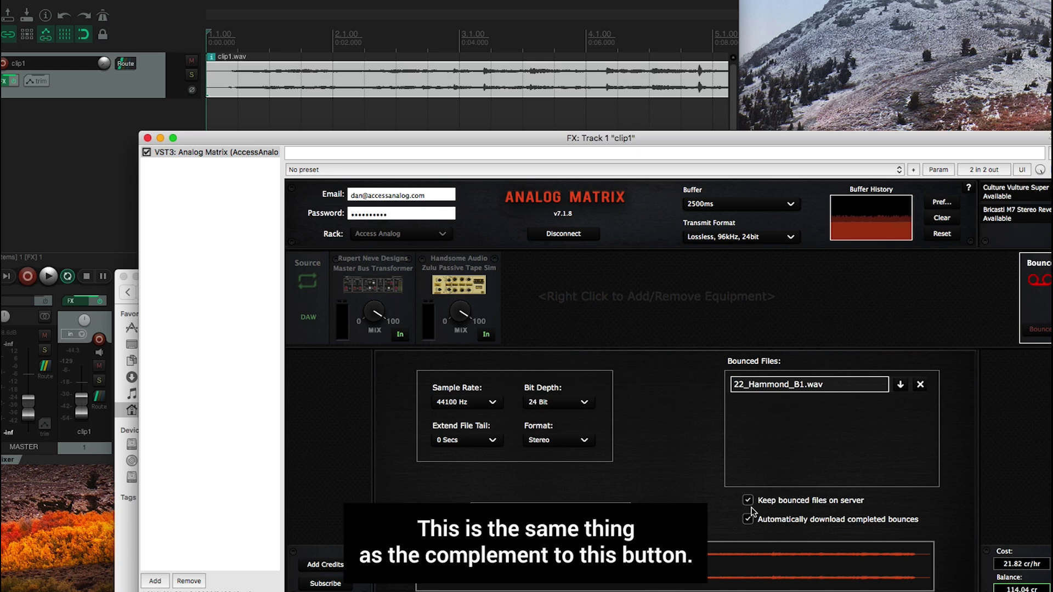
{"action": "left_click", "coordinate": [328, 297]}
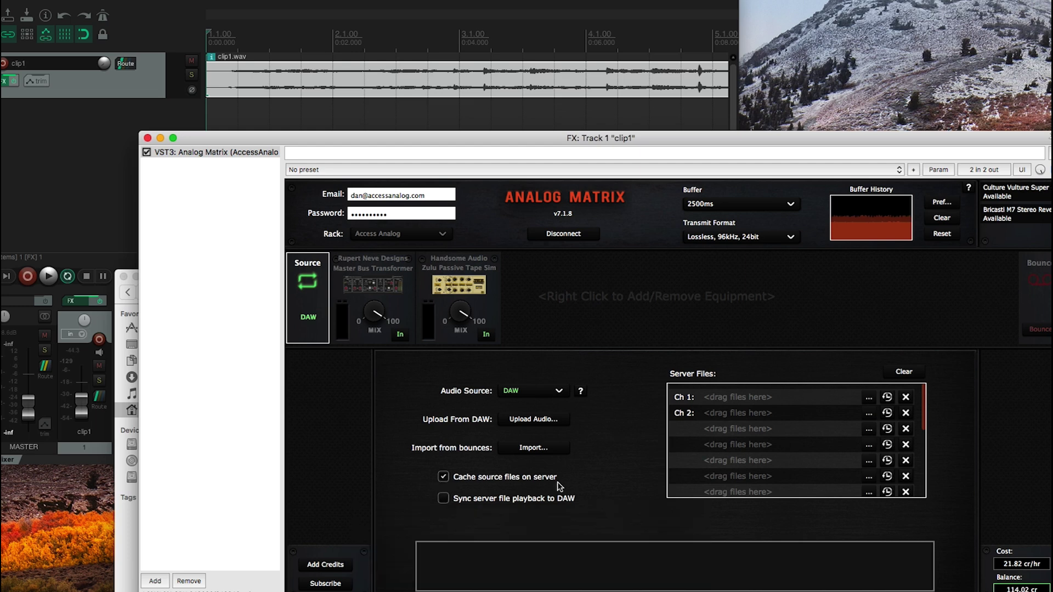
{"action": "mouse_move", "coordinate": [558, 486]}
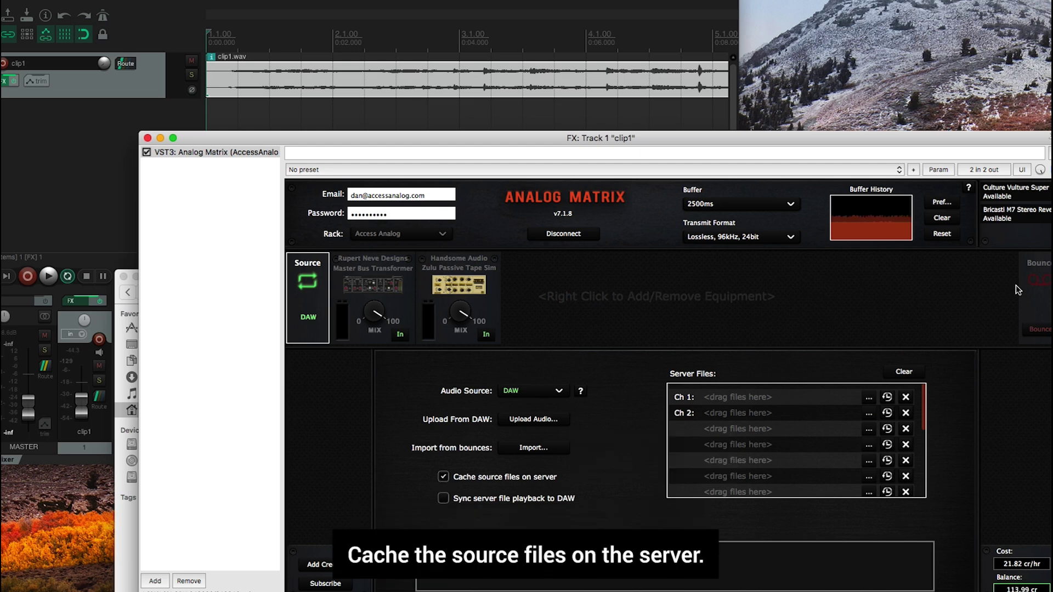
{"action": "left_click", "coordinate": [1036, 291]}
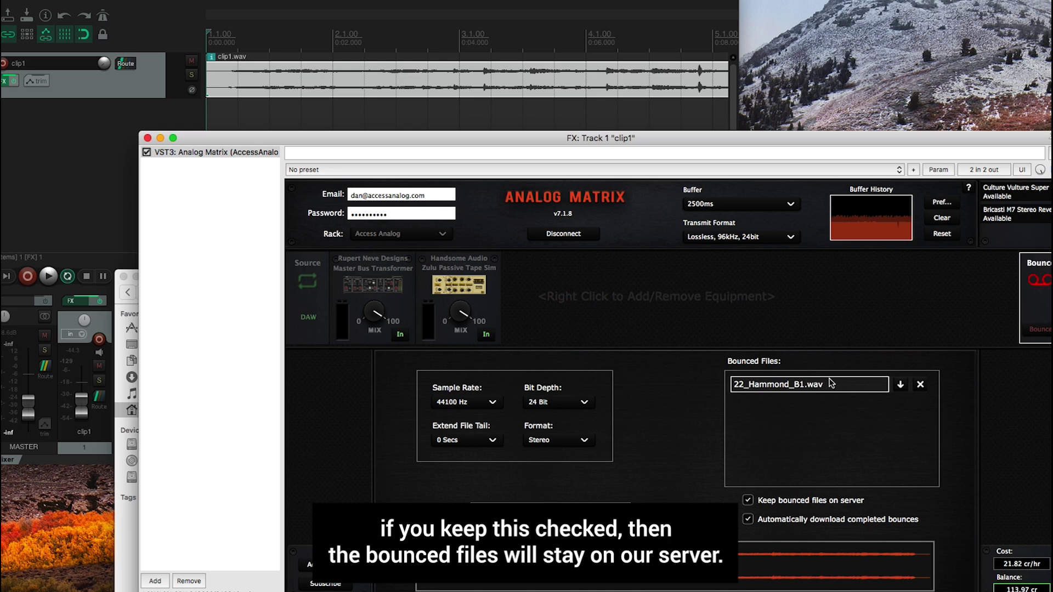
{"action": "left_click", "coordinate": [748, 501]}
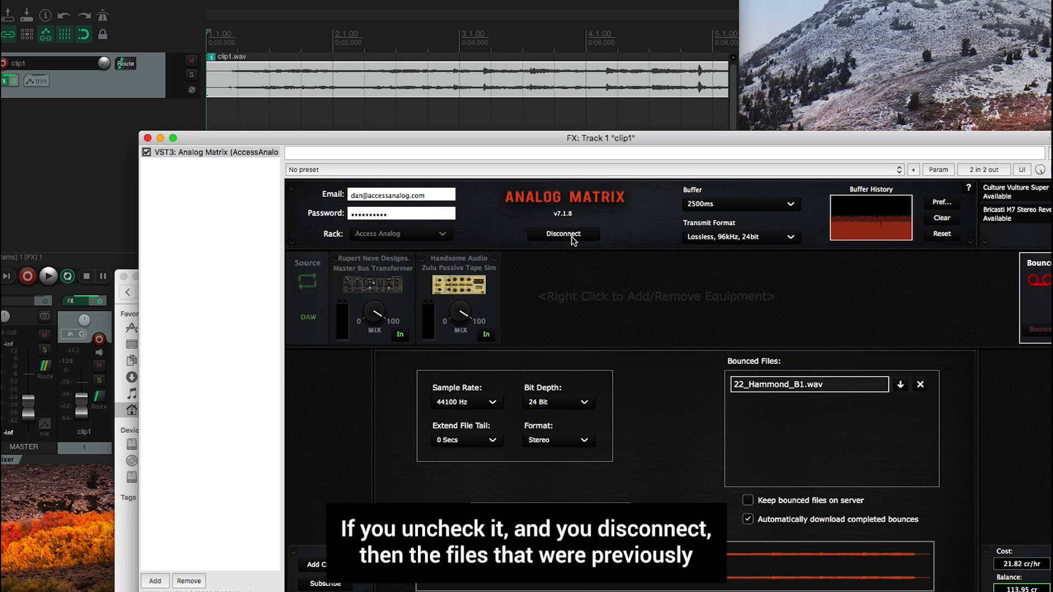